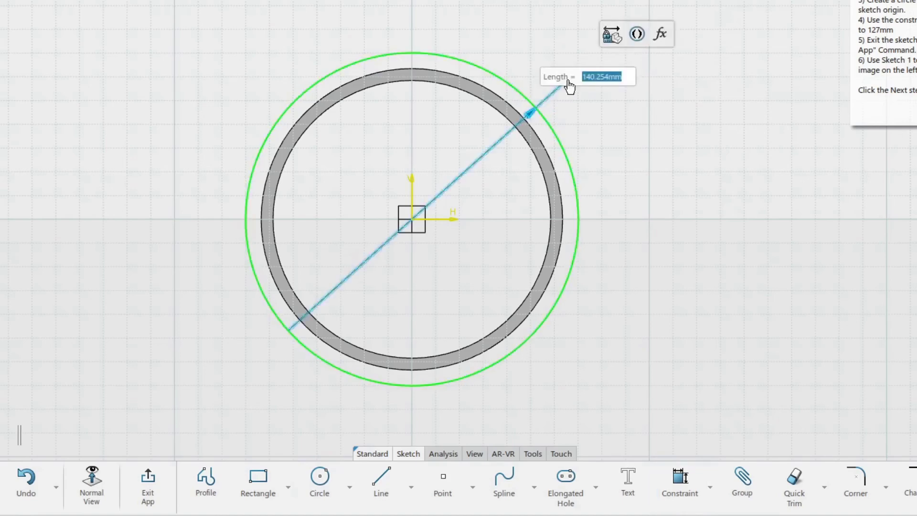
- Set the sketched circle's diameter to 127 mm and exit the sketch
{"action": "type", "text": "127"}
{"action": "key", "text": "Return"}
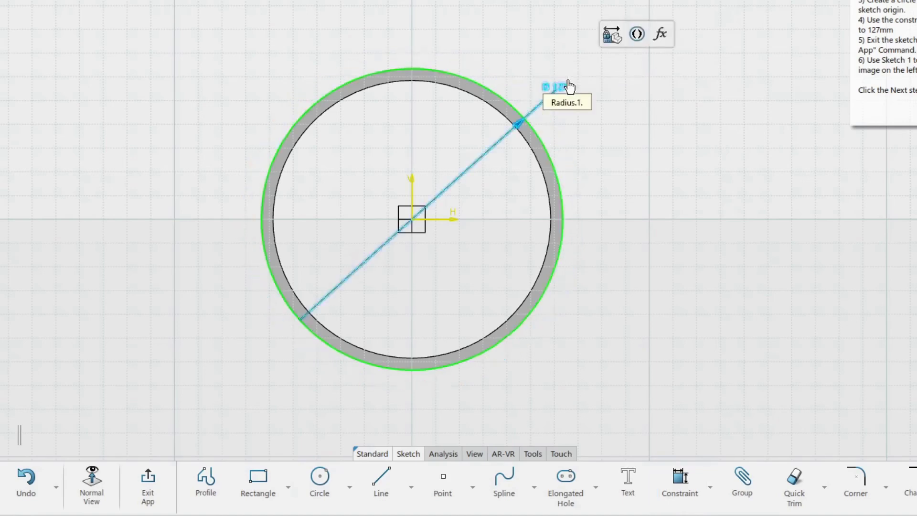
{"action": "left_click", "coordinate": [619, 121]}
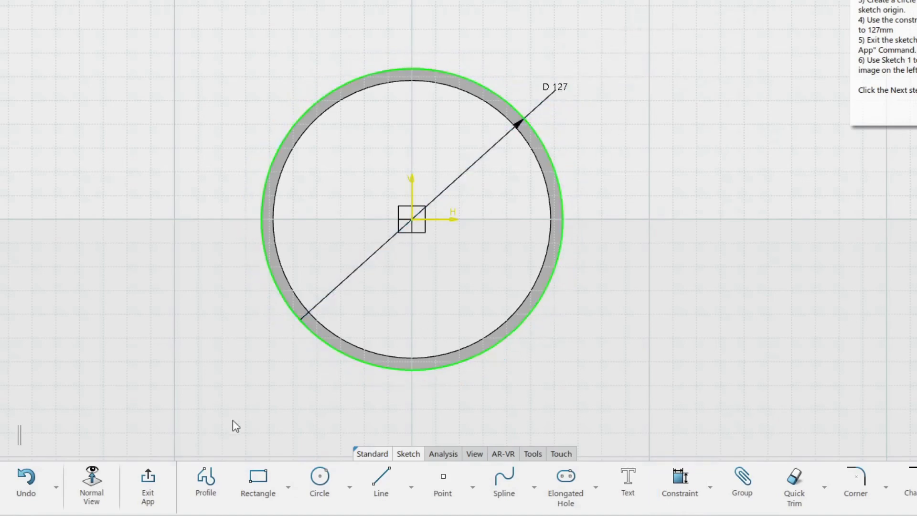
{"action": "left_click", "coordinate": [149, 479]}
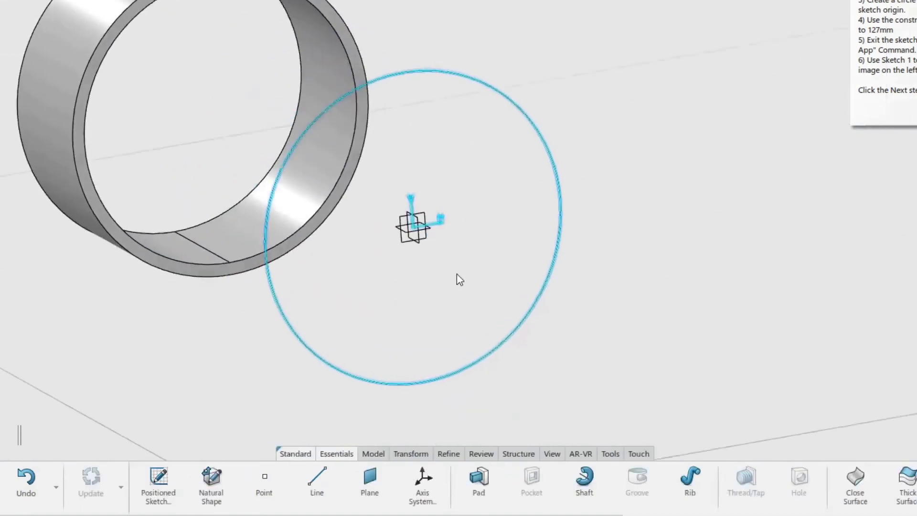
- Pad the 127 mm circle as a thin solid with length 55.8 mm and Thickness1 of 5 mm
{"action": "mouse_move", "coordinate": [616, 265]}
{"action": "middle_mouse_down"}
{"action": "mouse_move", "coordinate": [561, 250]}
{"action": "mouse_move", "coordinate": [563, 264]}
{"action": "mouse_move", "coordinate": [574, 253]}
{"action": "middle_mouse_up"}
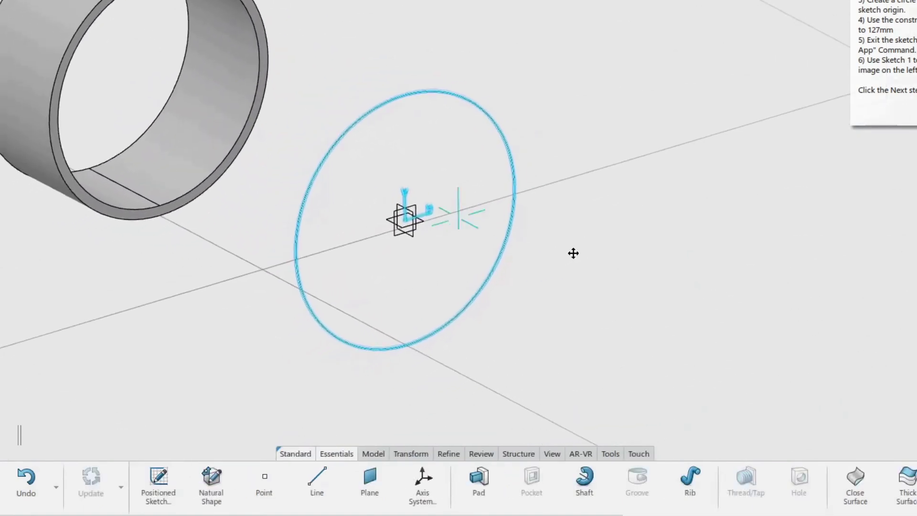
{"action": "left_click", "coordinate": [479, 480]}
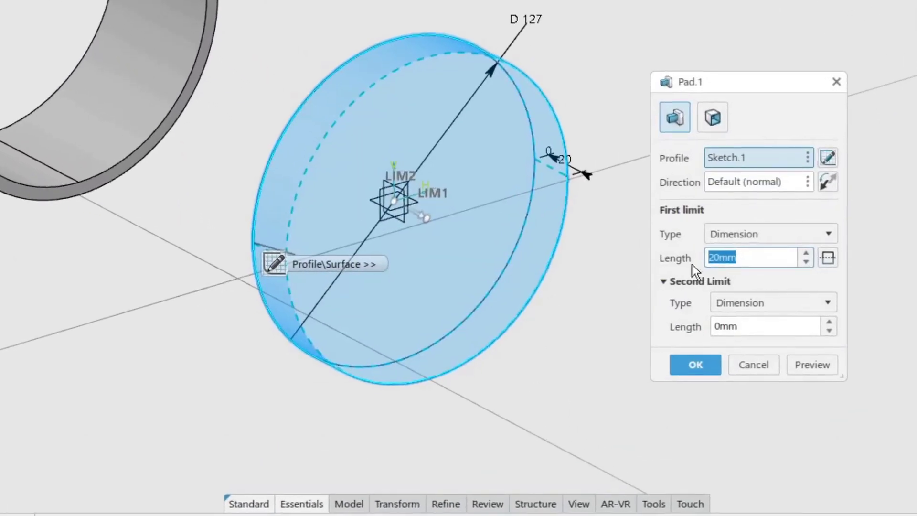
{"action": "left_click", "coordinate": [716, 117]}
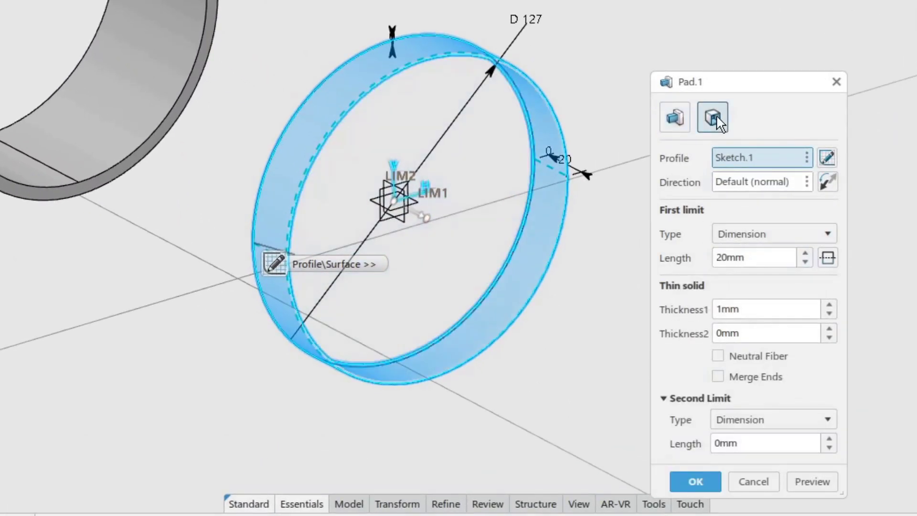
{"action": "double_click", "coordinate": [753, 260]}
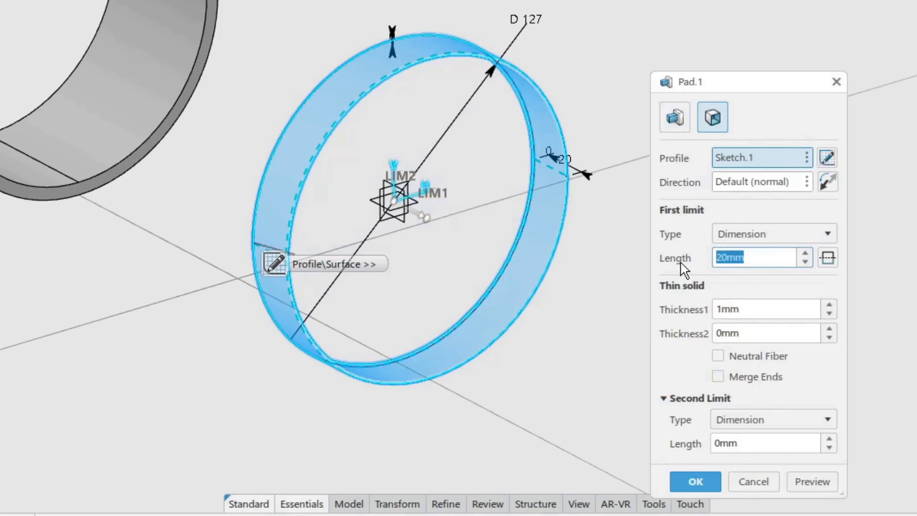
{"action": "type", "text": "55.8"}
{"action": "key", "text": "Tab"}
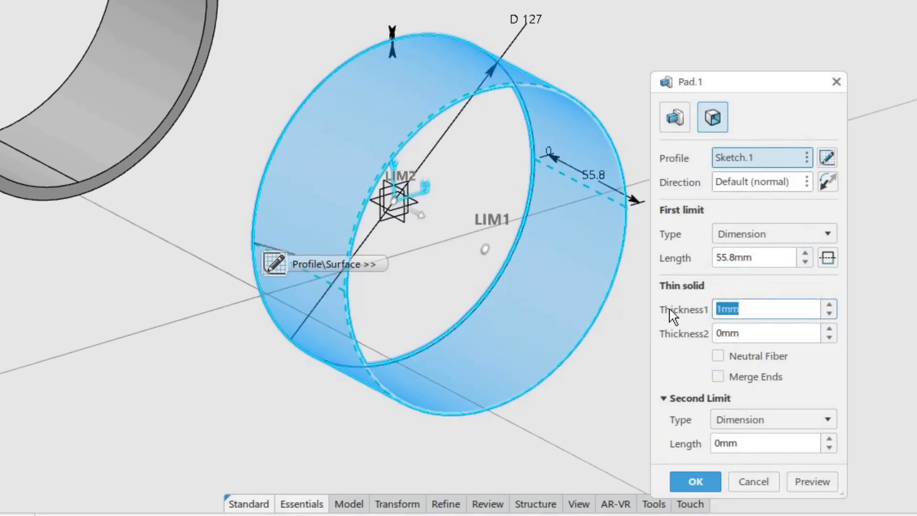
{"action": "type", "text": "5"}
{"action": "left_click", "coordinate": [760, 331]}
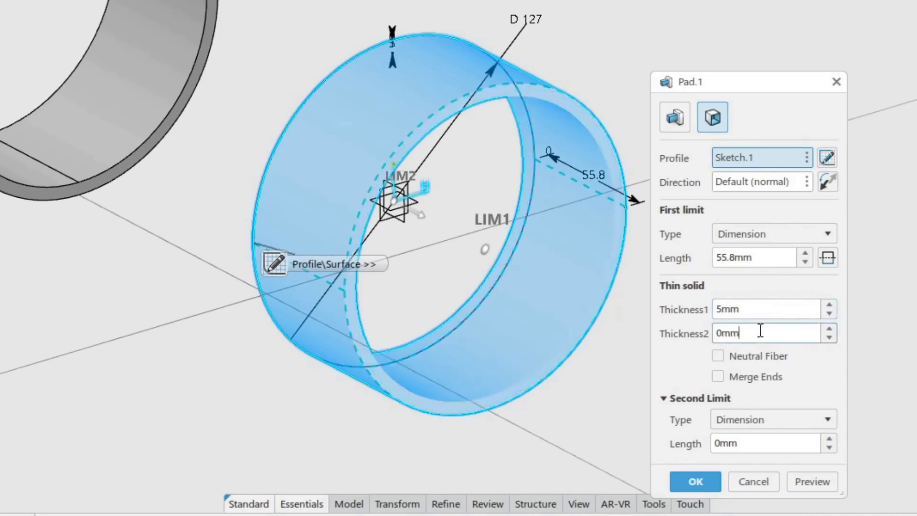
{"action": "left_click", "coordinate": [817, 481]}
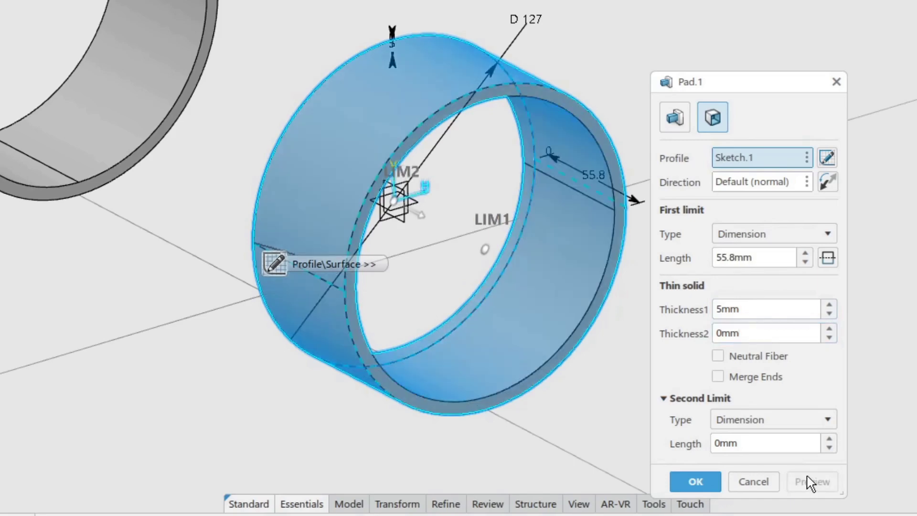
{"action": "left_click", "coordinate": [692, 476]}
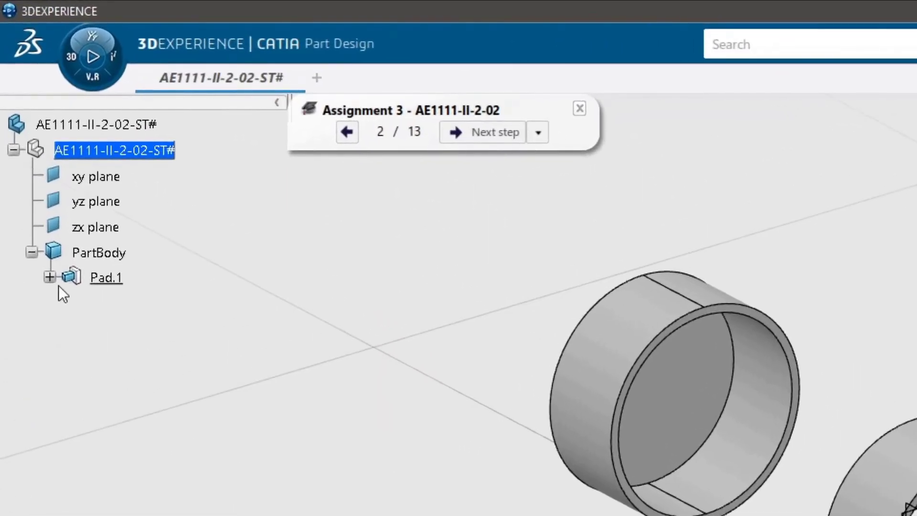
- Create a solid pad from Sketch.1 with a length of 2.5 mm to close the back of the rim
{"action": "left_click", "coordinate": [25, 138]}
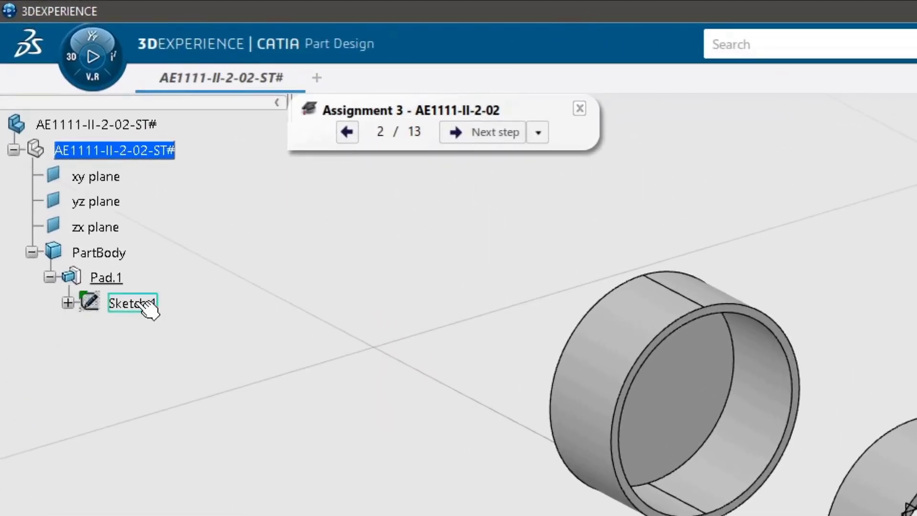
{"action": "left_click", "coordinate": [138, 302]}
{"action": "left_click", "coordinate": [491, 458]}
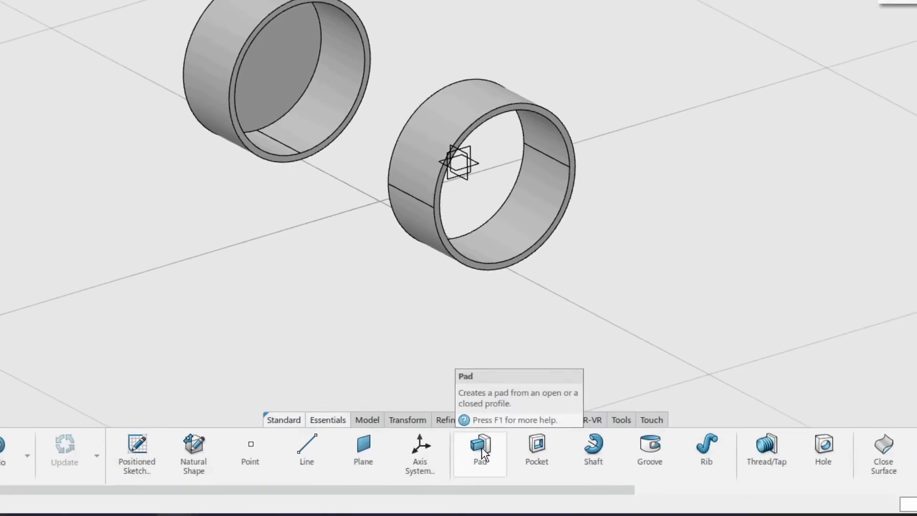
{"action": "left_click", "coordinate": [482, 447]}
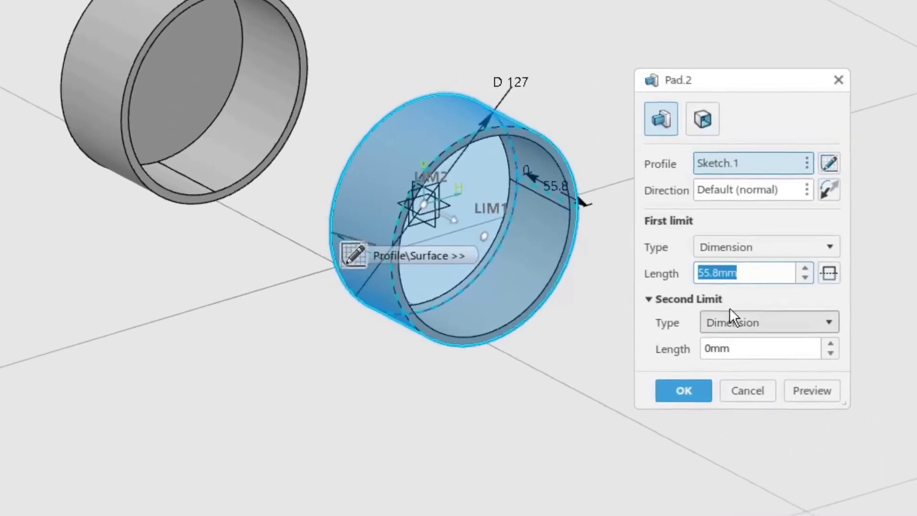
{"action": "left_click", "coordinate": [751, 274]}
{"action": "double_click", "coordinate": [763, 274]}
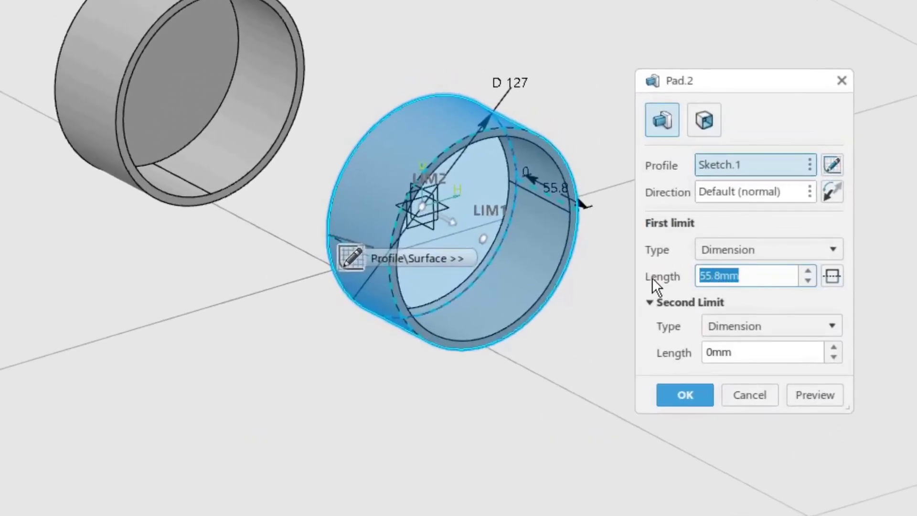
{"action": "type", "text": "2.5"}
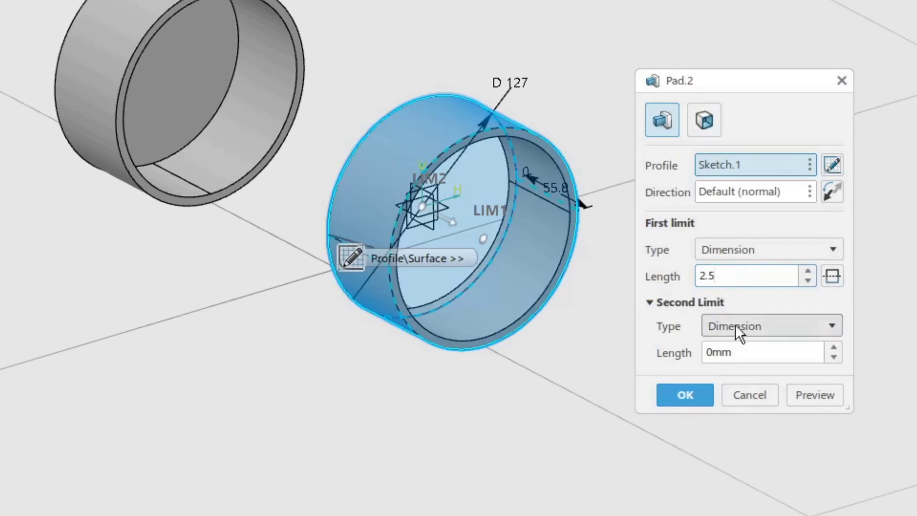
{"action": "left_click", "coordinate": [811, 395]}
{"action": "left_click", "coordinate": [703, 397]}
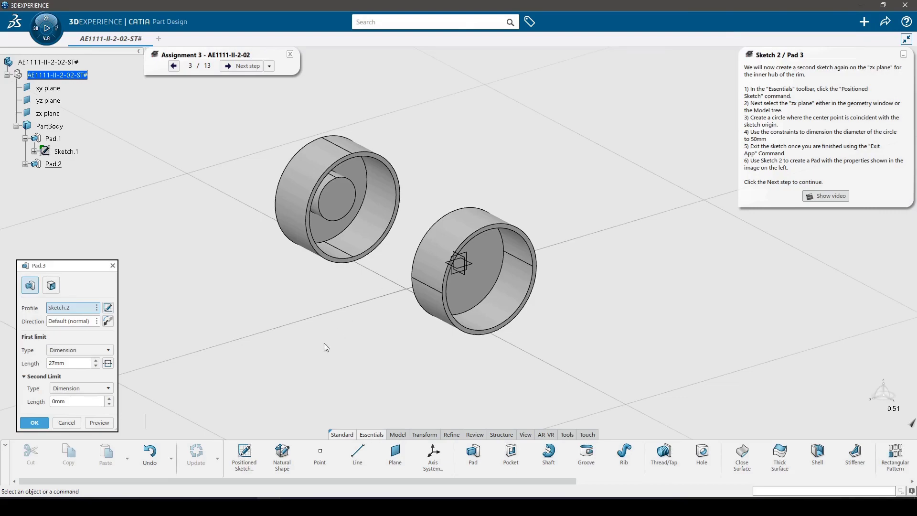
- Start a positioned sketch on the zx plane and draw a circle of about 36 mm radius centred on the origin
{"action": "left_click", "coordinate": [247, 453]}
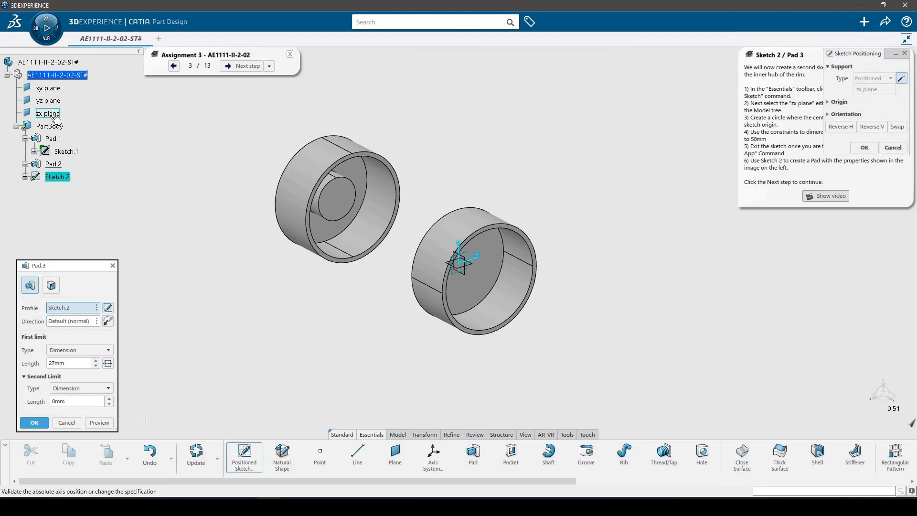
{"action": "left_click", "coordinate": [865, 148]}
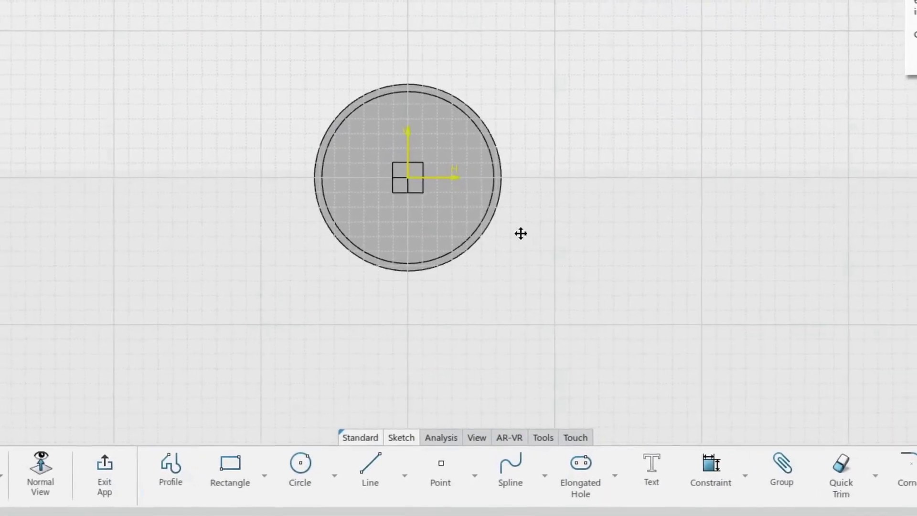
{"action": "left_click", "coordinate": [313, 461]}
{"action": "left_click", "coordinate": [385, 180]}
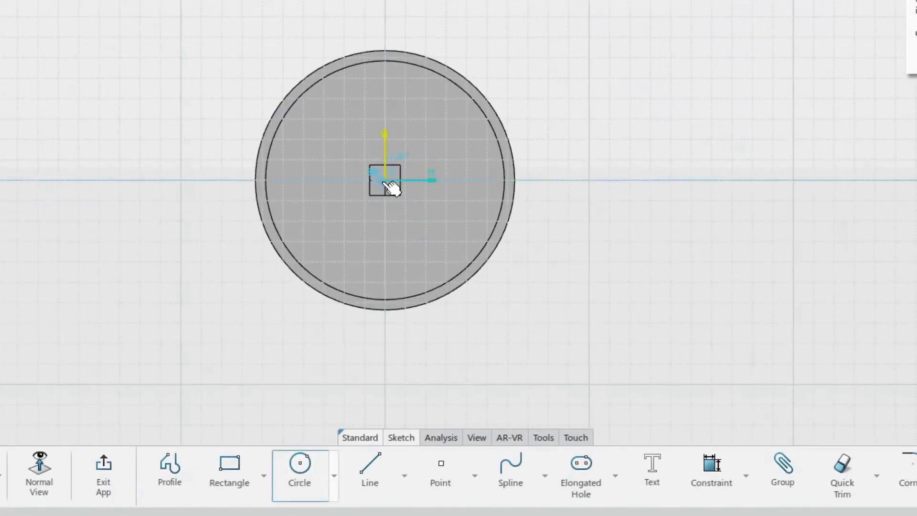
{"action": "left_click", "coordinate": [395, 181]}
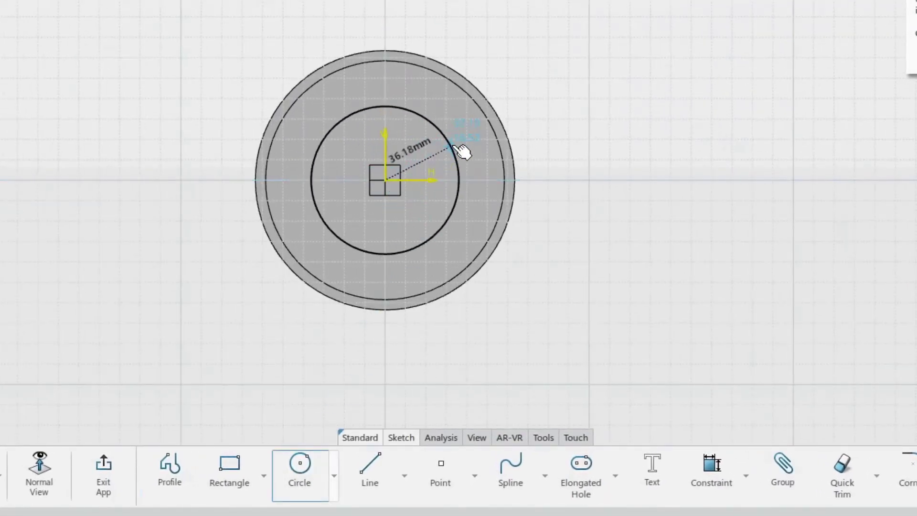
{"action": "left_click", "coordinate": [453, 148]}
- Dimension the inner circle's diameter to 50 mm and exit the sketch
{"action": "left_click", "coordinate": [614, 98]}
{"action": "left_click", "coordinate": [594, 122]}
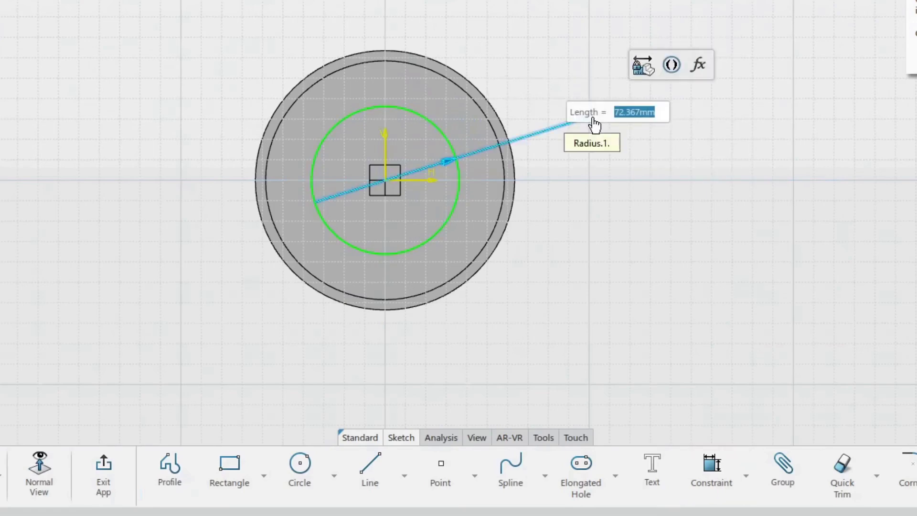
{"action": "type", "text": "50"}
{"action": "key", "text": "Return"}
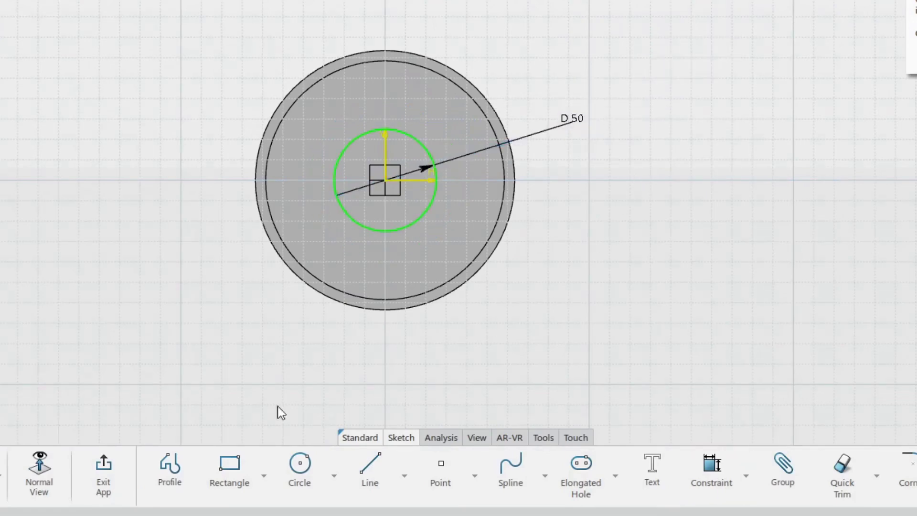
{"action": "left_click", "coordinate": [102, 468]}
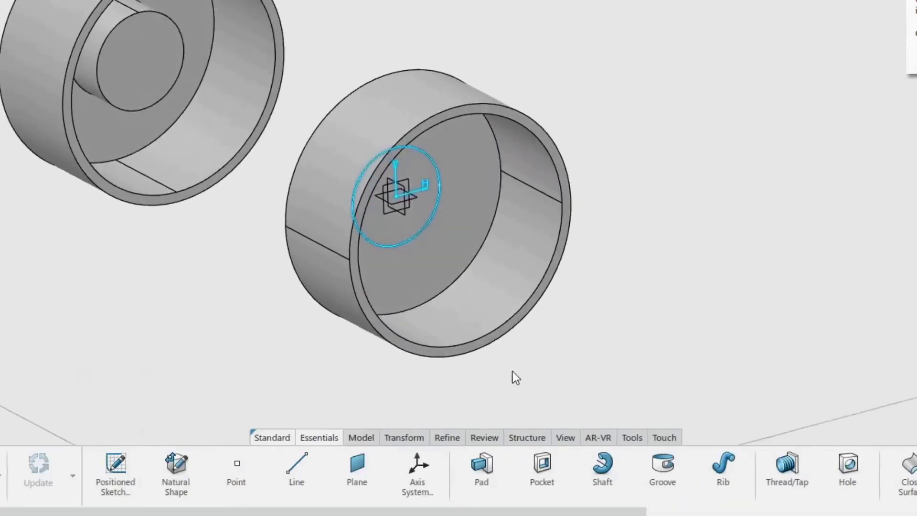
- Pad the 50 mm circle to a length of 27 mm to form the rim's inner hub
{"action": "left_click", "coordinate": [484, 456]}
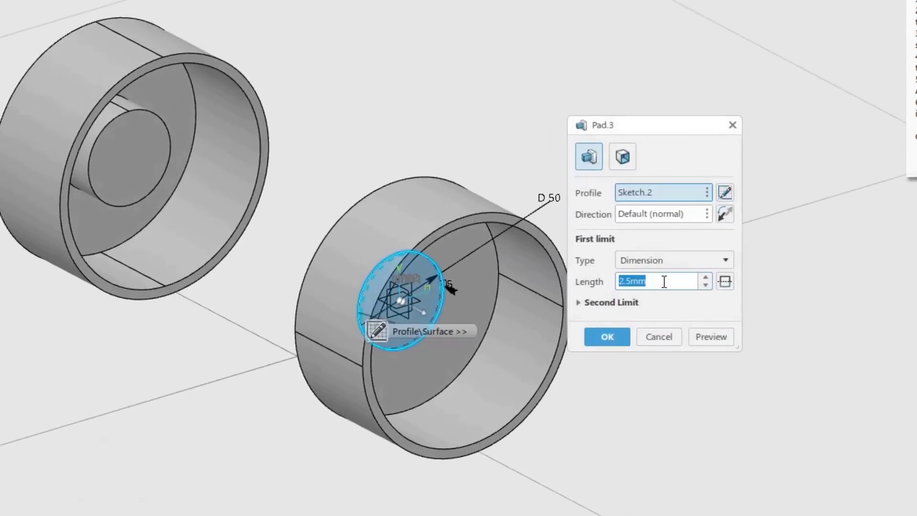
{"action": "type", "text": "27"}
{"action": "left_click", "coordinate": [716, 336]}
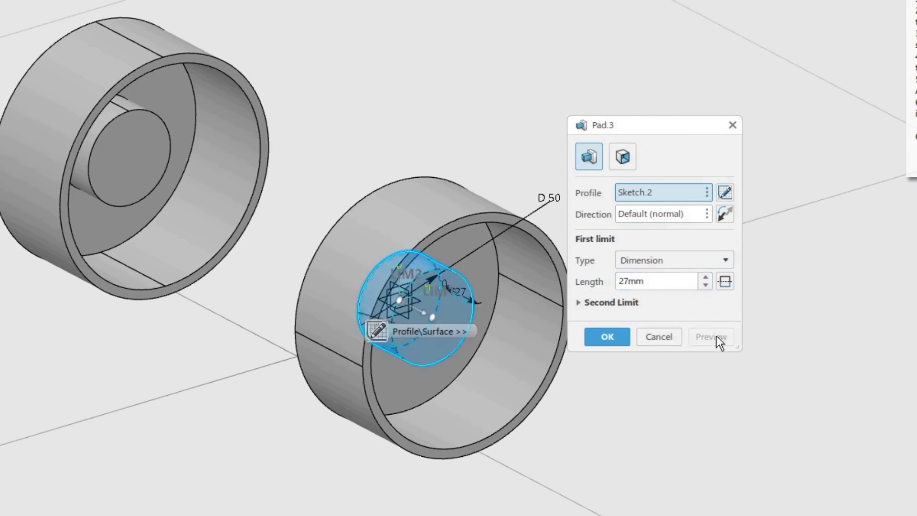
{"action": "left_click", "coordinate": [607, 337]}
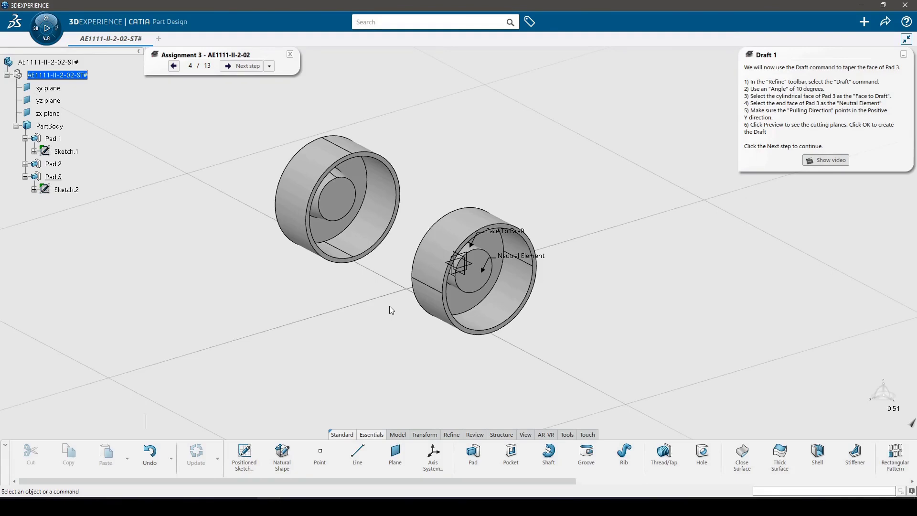
- Draft the hub's cylindrical face at 10 degrees with its end face as neutral element, preview the result and create the draft
{"action": "left_click", "coordinate": [450, 433]}
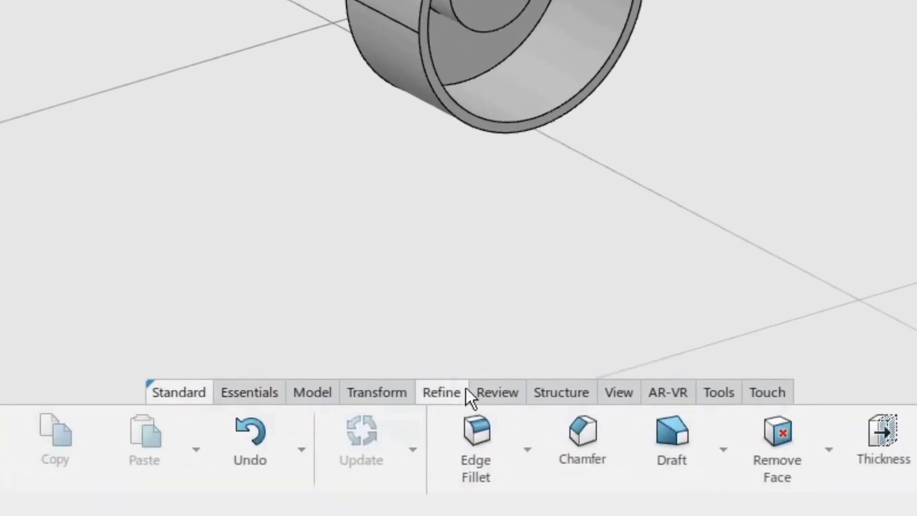
{"action": "left_click", "coordinate": [658, 428]}
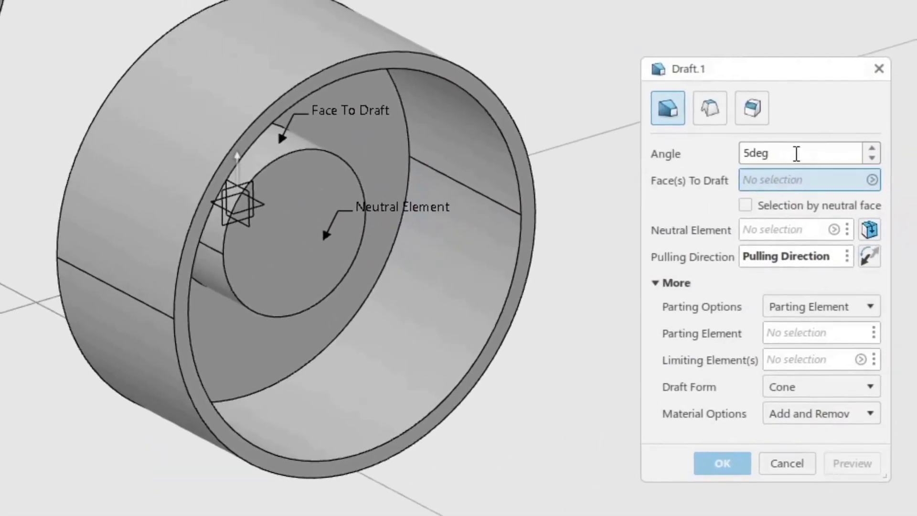
{"action": "double_click", "coordinate": [796, 153]}
{"action": "type", "text": "10"}
{"action": "key", "text": "Return"}
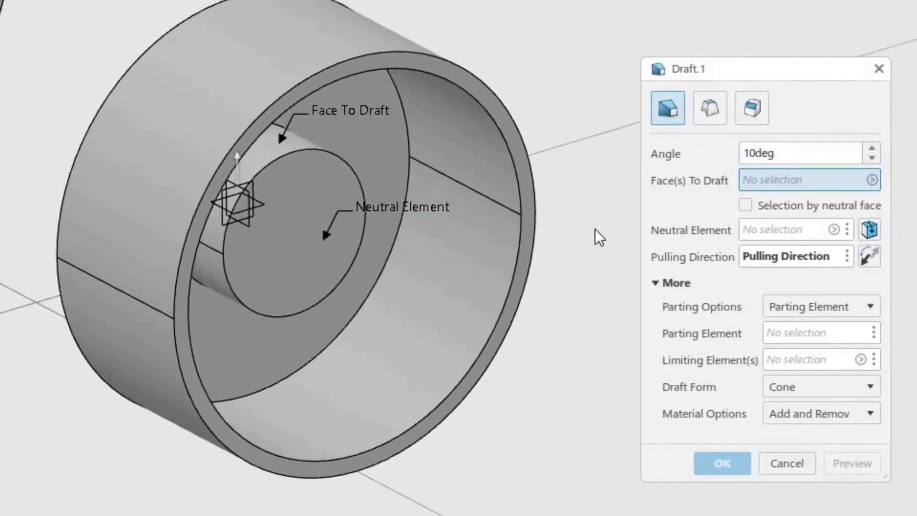
{"action": "left_click", "coordinate": [266, 152]}
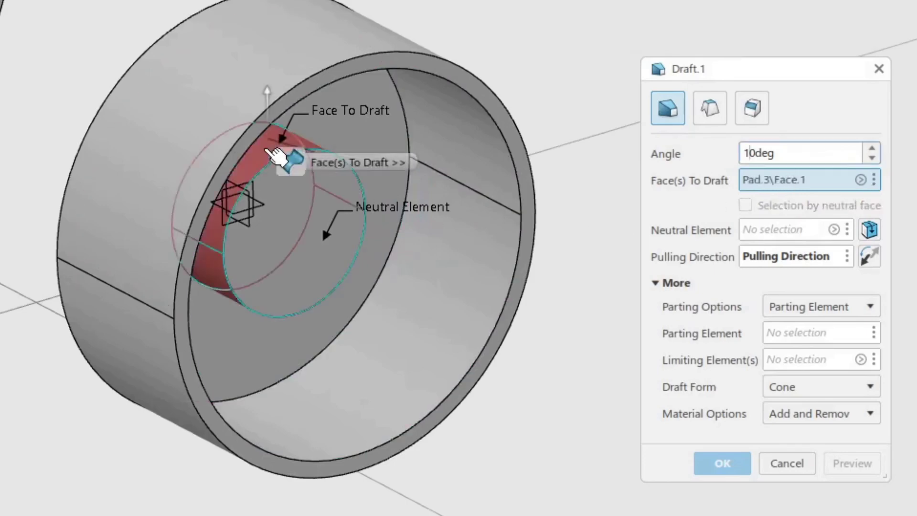
{"action": "left_click", "coordinate": [771, 228]}
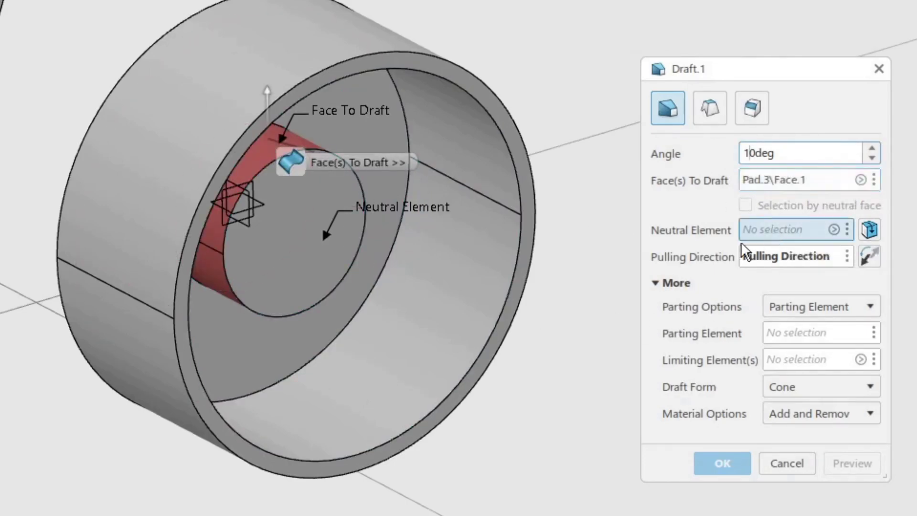
{"action": "left_click", "coordinate": [300, 242]}
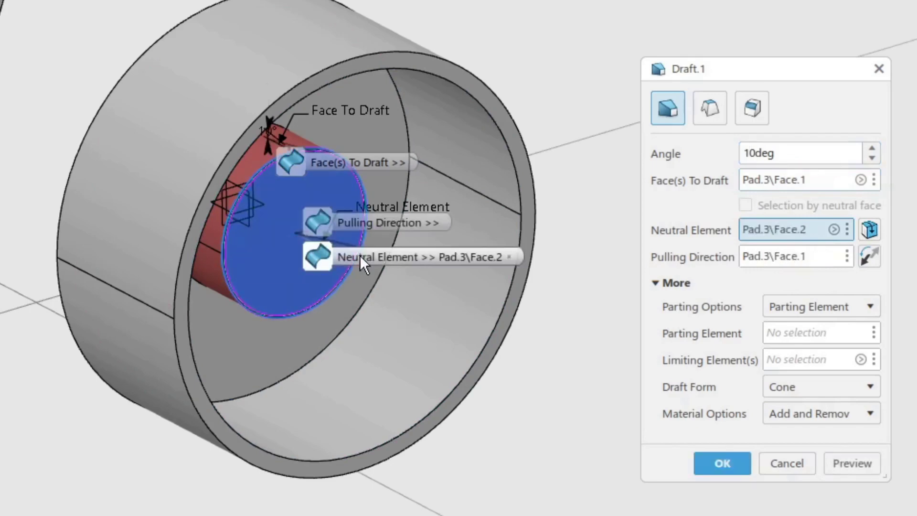
{"action": "left_click_drag", "start_coordinate": [315, 258], "coordinate": [274, 360]}
{"action": "scroll", "coordinate": [467, 381], "scroll_direction": "up", "scroll_amount": 4}
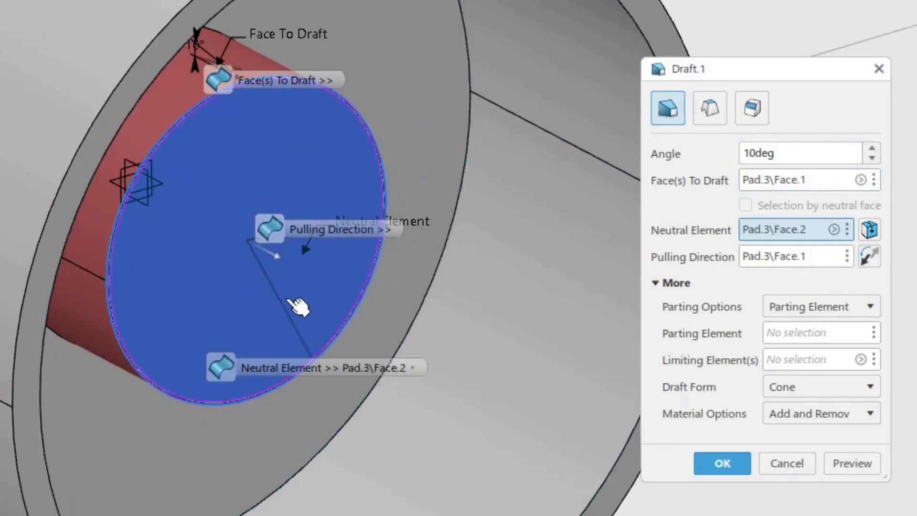
{"action": "left_click", "coordinate": [862, 466]}
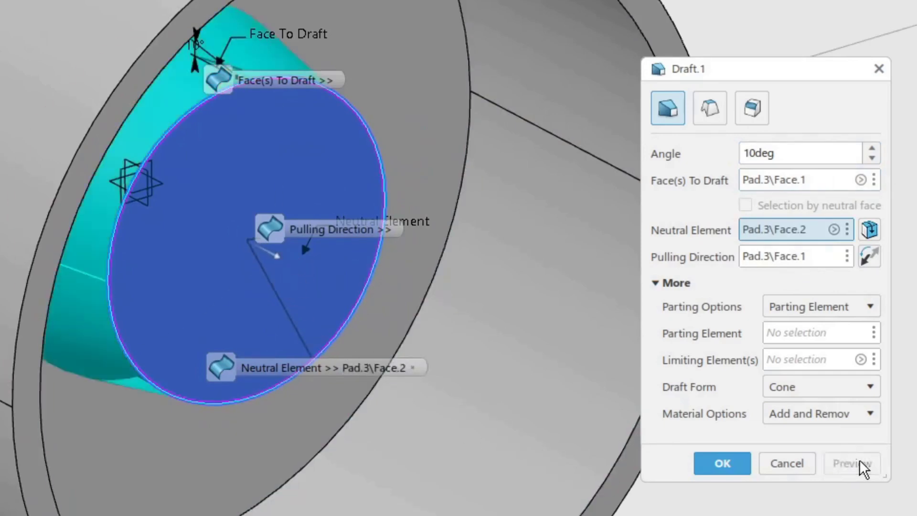
{"action": "left_click", "coordinate": [732, 462]}
{"action": "mouse_move", "coordinate": [492, 311]}
{"action": "middle_mouse_down"}
{"action": "mouse_move", "coordinate": [454, 316]}
{"action": "mouse_move", "coordinate": [432, 296]}
{"action": "mouse_move", "coordinate": [433, 335]}
{"action": "middle_mouse_up"}
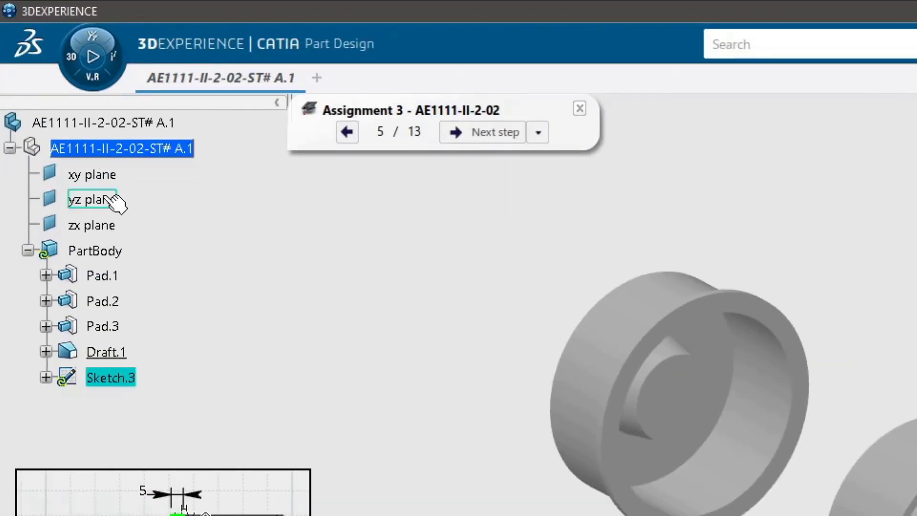
- Place the new positioned sketch on the yz plane and draw a rectangle about 13 by 12 mm just above the rim
{"action": "left_click", "coordinate": [112, 198]}
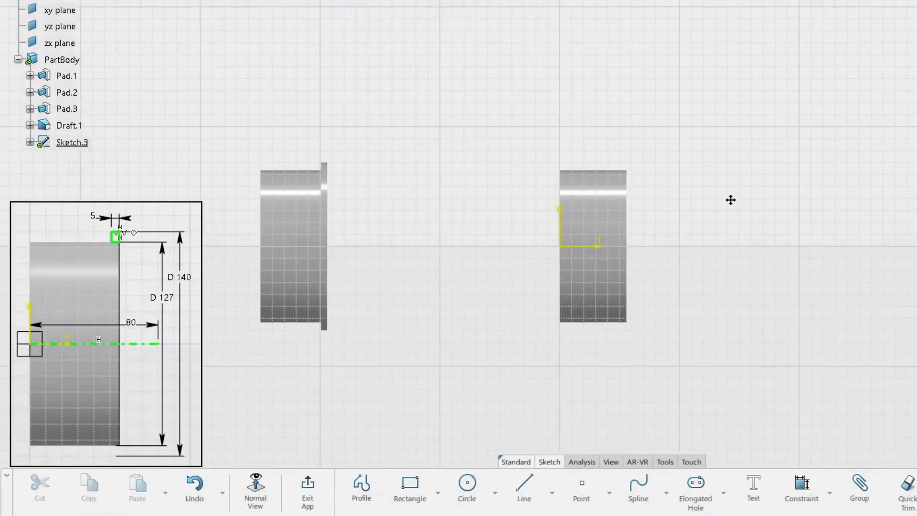
{"action": "left_click", "coordinate": [405, 489]}
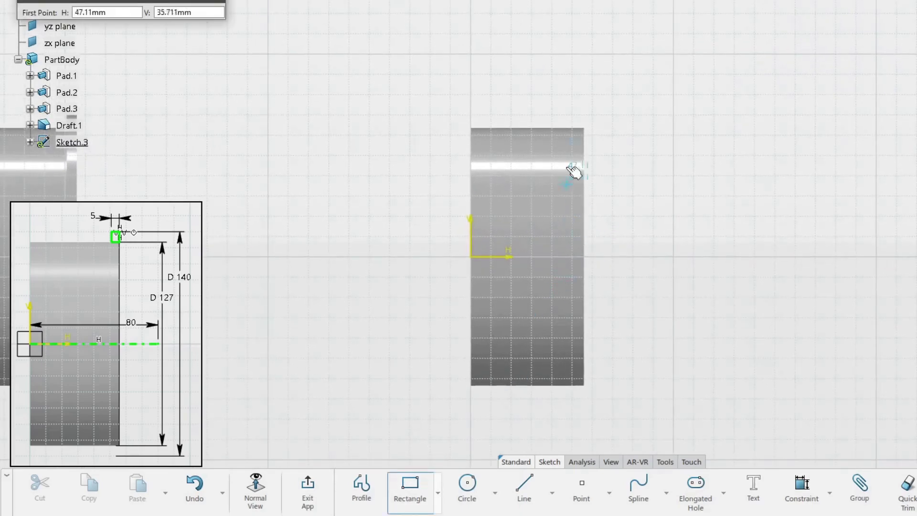
{"action": "left_click", "coordinate": [557, 88]}
{"action": "left_click", "coordinate": [581, 114]}
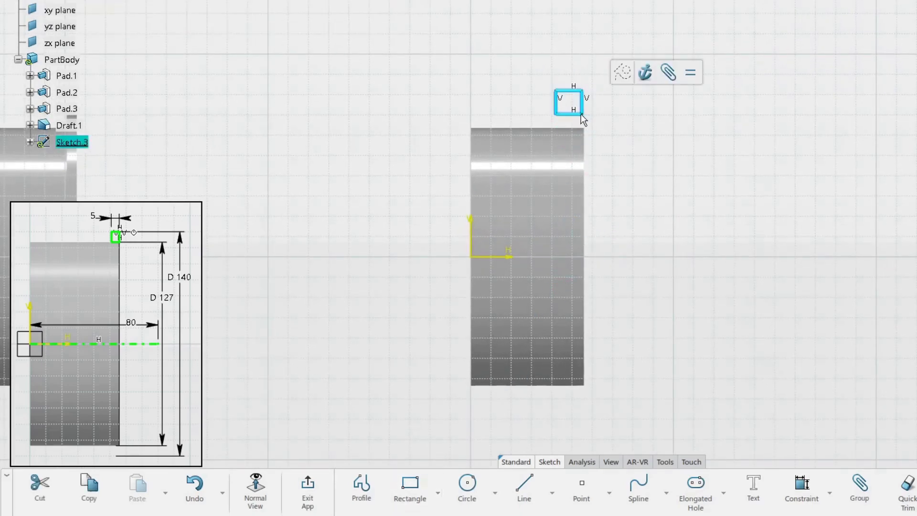
{"action": "left_click", "coordinate": [650, 141]}
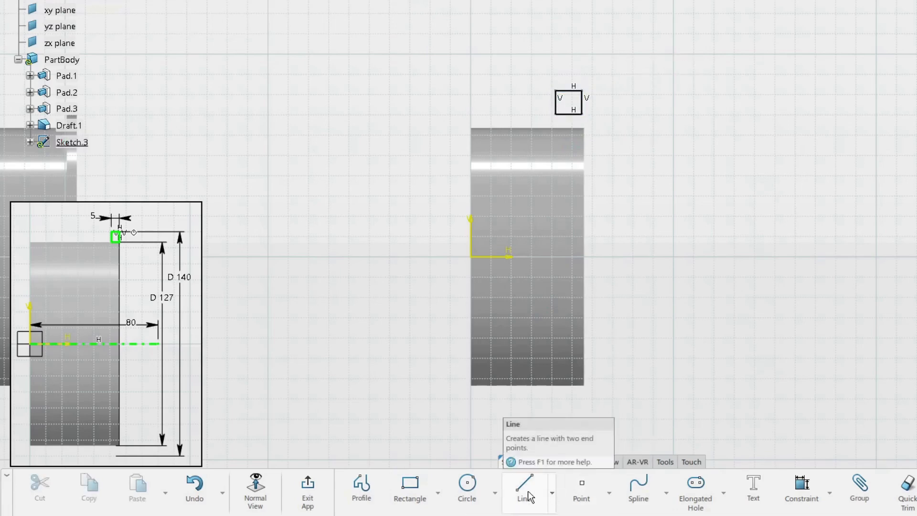
- Draw a horizontal axis line starting at the sketch origin and dimension its length to 80 mm
{"action": "left_click", "coordinate": [554, 488]}
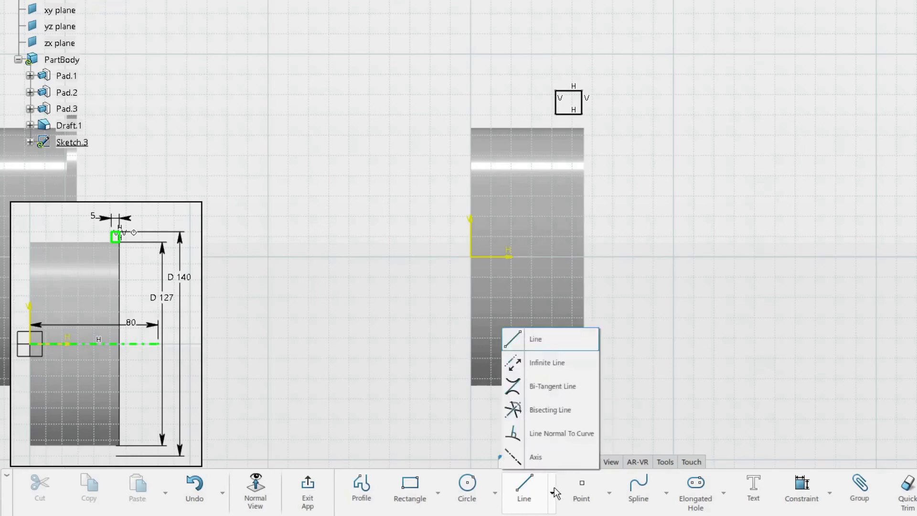
{"action": "left_click", "coordinate": [549, 458]}
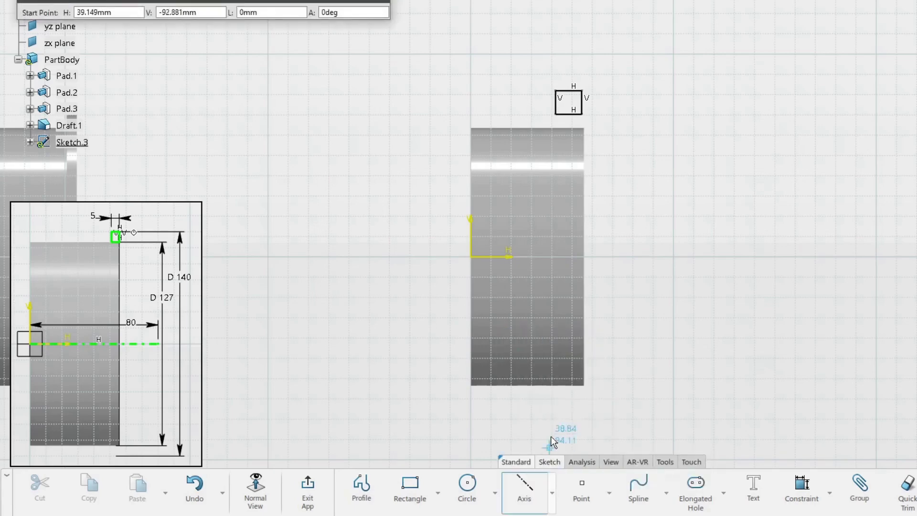
{"action": "left_click", "coordinate": [472, 257]}
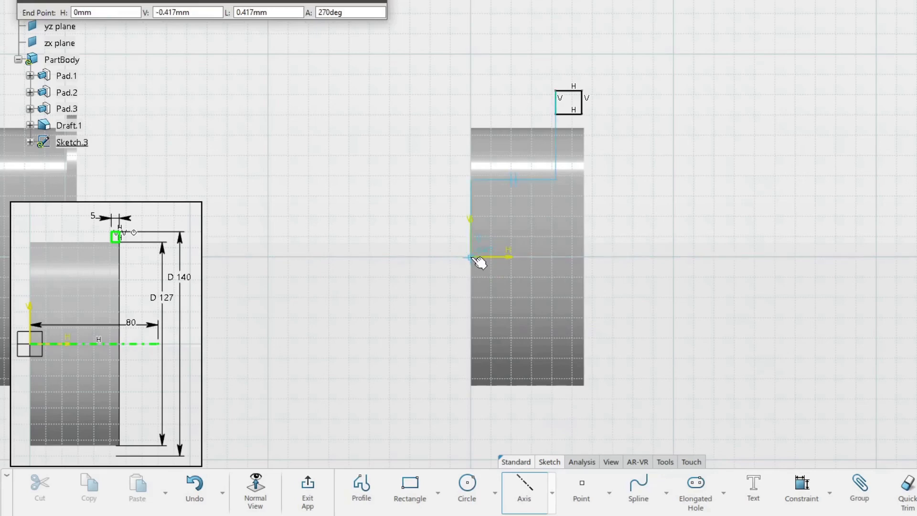
{"action": "left_click", "coordinate": [664, 257]}
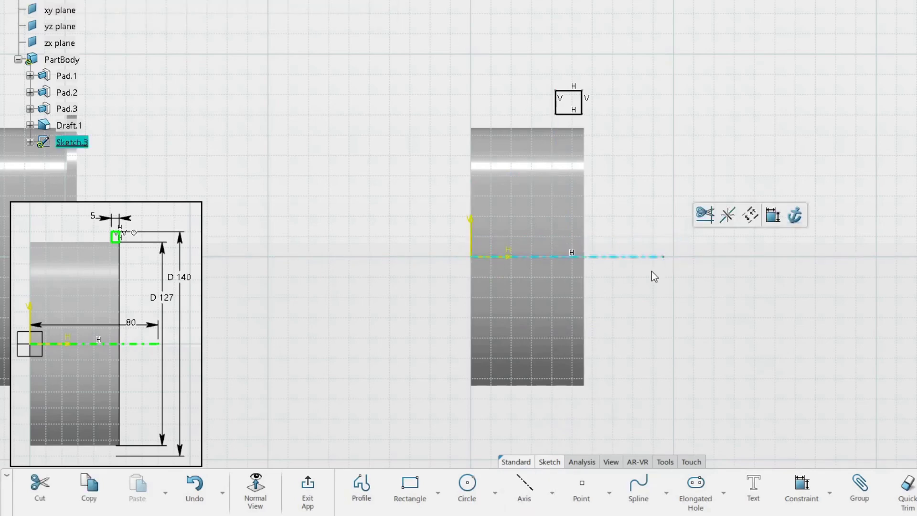
{"action": "left_click", "coordinate": [772, 216]}
{"action": "left_click", "coordinate": [629, 216]}
{"action": "type", "text": "80"}
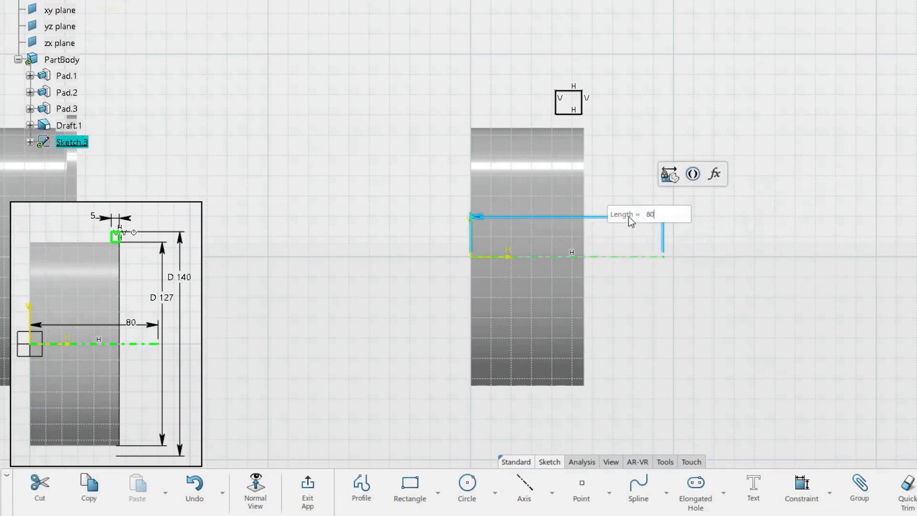
{"action": "key", "text": "Return"}
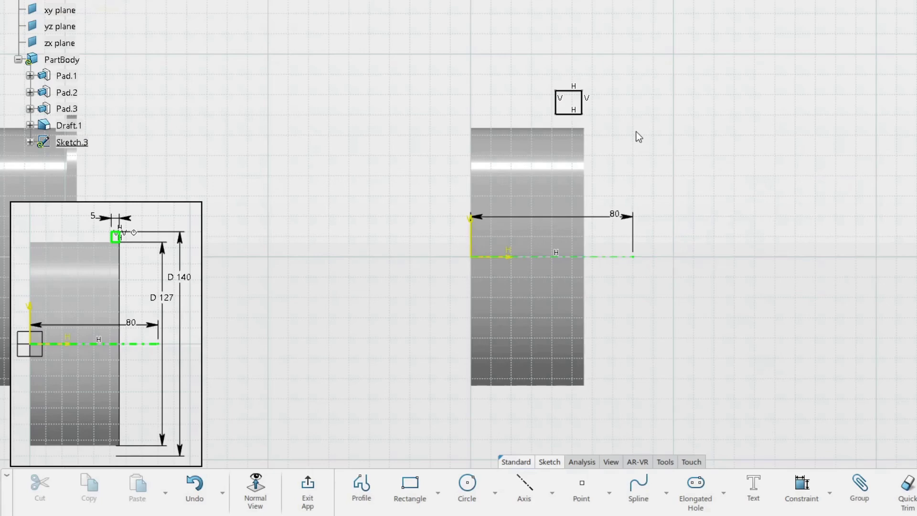
- Dimension the rectangle's width to 5 mm
{"action": "left_click", "coordinate": [573, 91]}
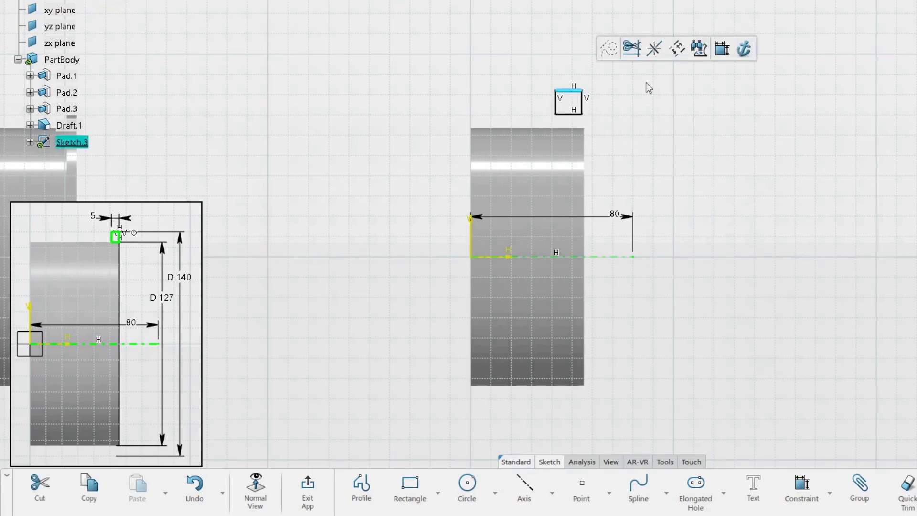
{"action": "left_click", "coordinate": [726, 46]}
{"action": "left_click", "coordinate": [566, 53]}
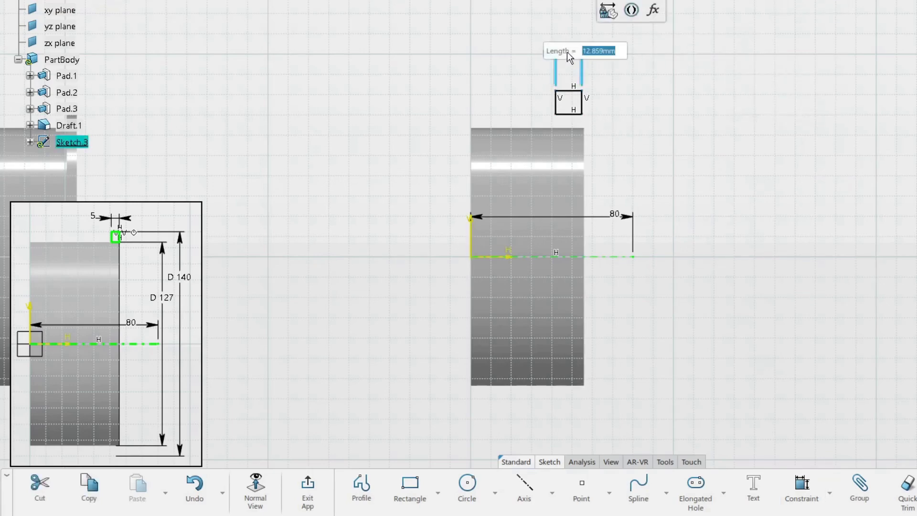
{"action": "type", "text": "5"}
{"action": "key", "text": "Return"}
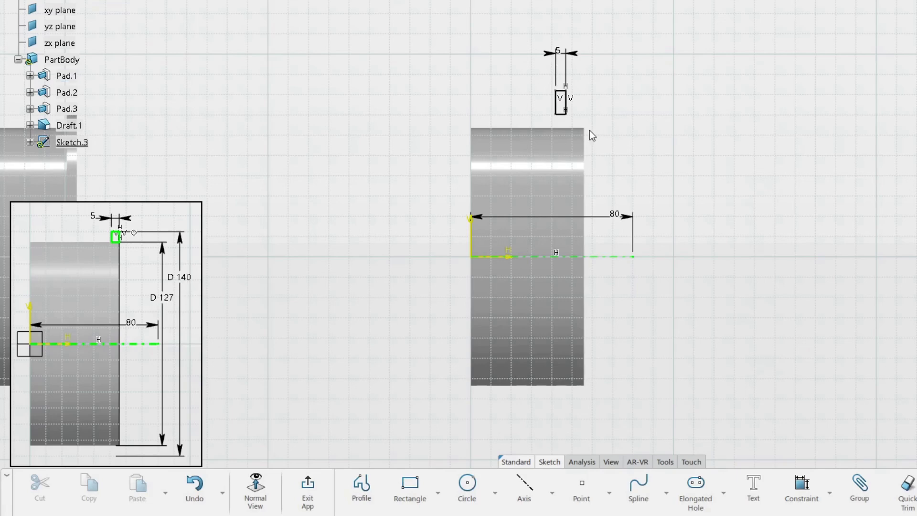
- Add a diameter dimension of 127 mm between the rectangle's lower edge and the axis
{"action": "left_click", "coordinate": [569, 118]}
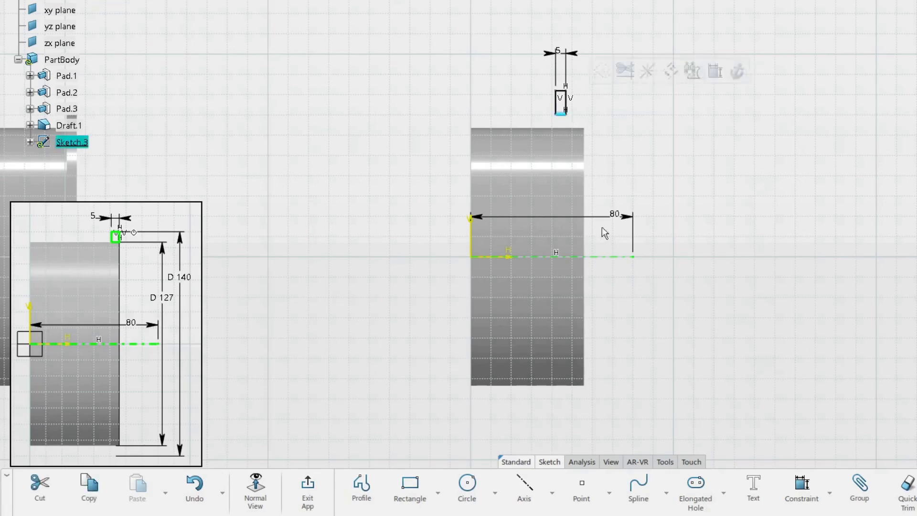
{"action": "left_click", "coordinate": [621, 257], "text": "ctrl"}
{"action": "left_click", "coordinate": [732, 214]}
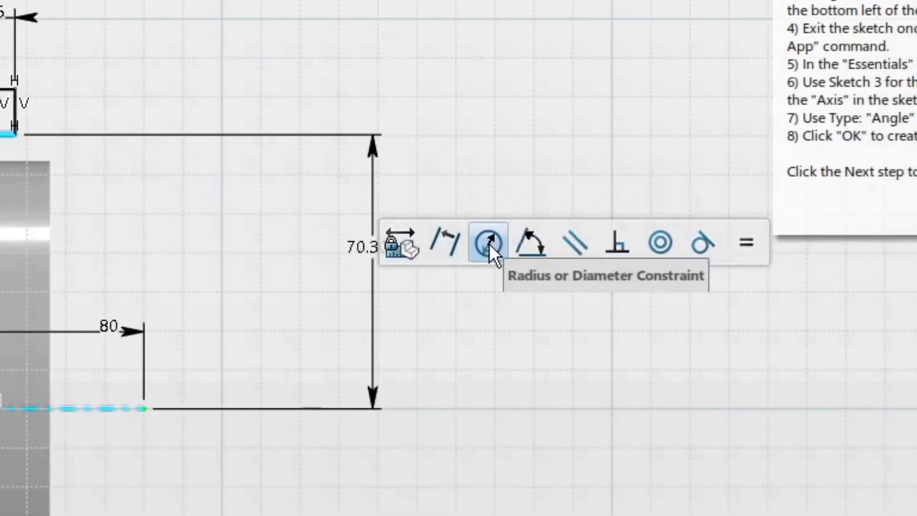
{"action": "left_click", "coordinate": [488, 243]}
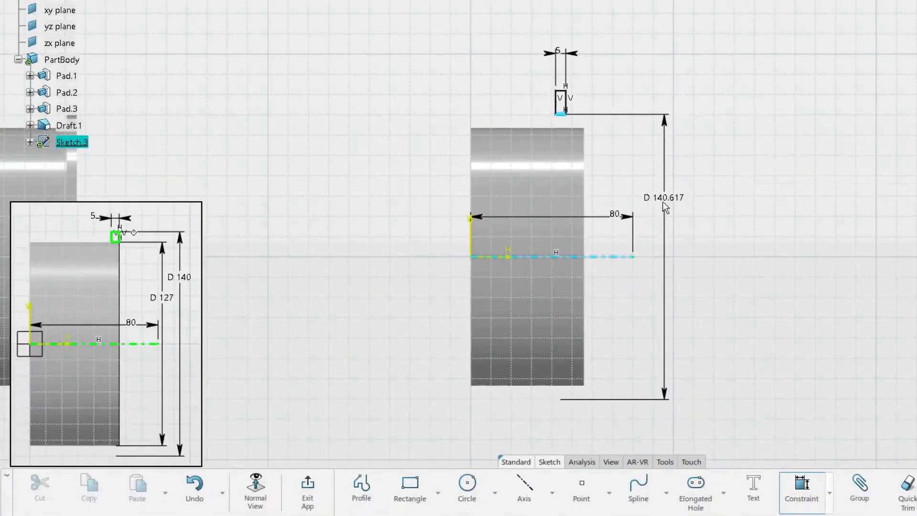
{"action": "double_click", "coordinate": [663, 202]}
{"action": "type", "text": "127"}
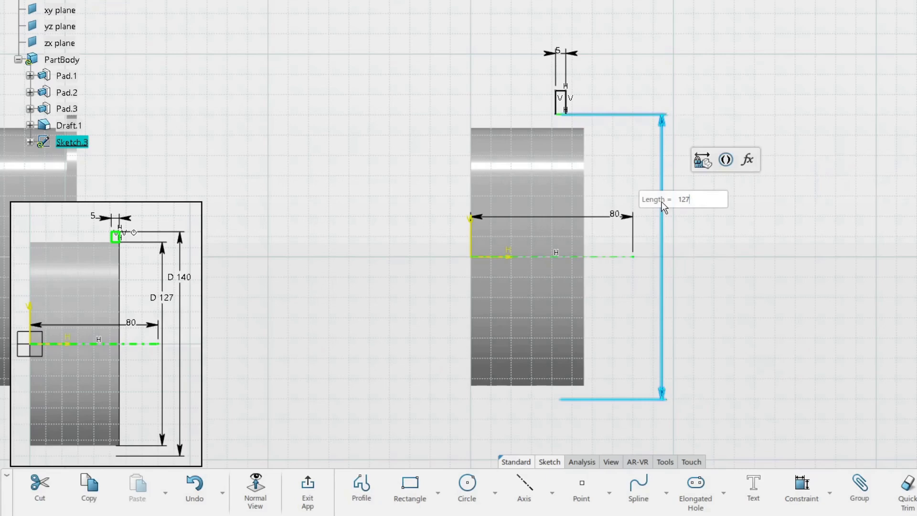
{"action": "key", "text": "Return"}
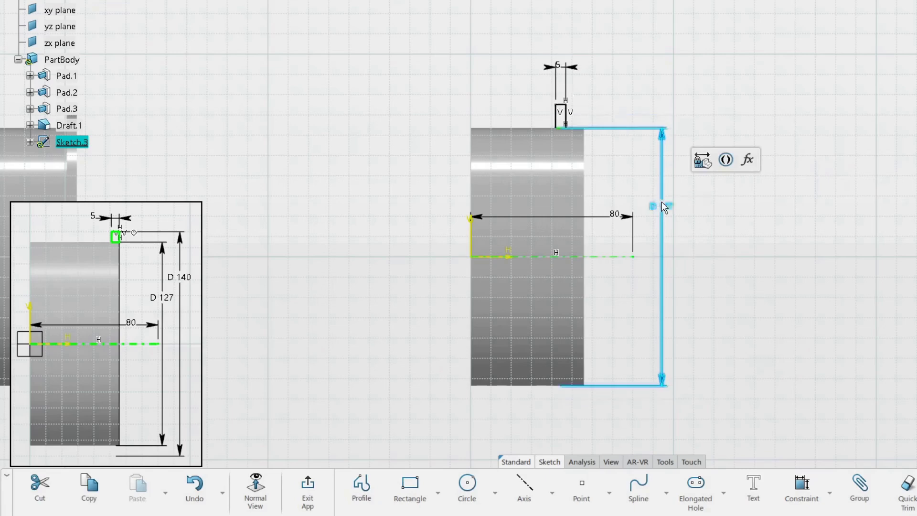
{"action": "left_click", "coordinate": [722, 212]}
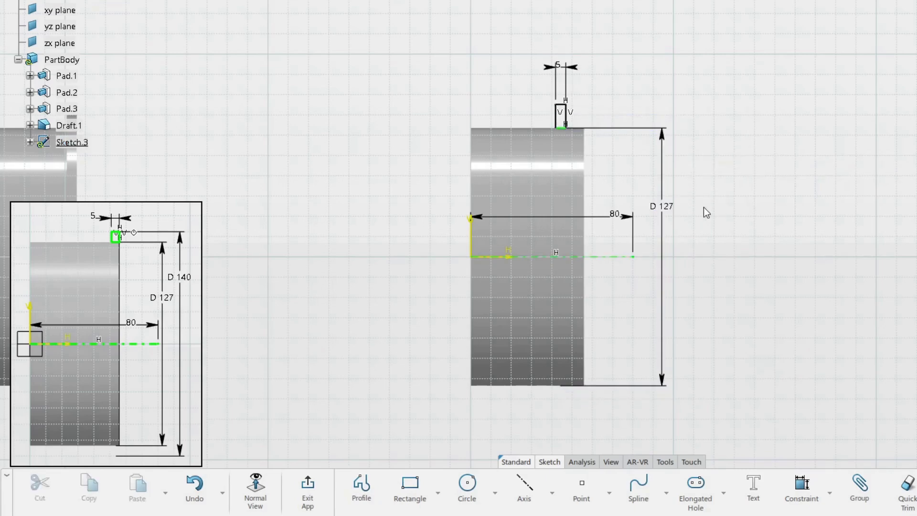
- Dimension the rectangle's upper edge to a 140 mm diameter about the axis, and shift the rectangle slightly towards the rim edge farthest from the origin
{"action": "left_click", "coordinate": [561, 104]}
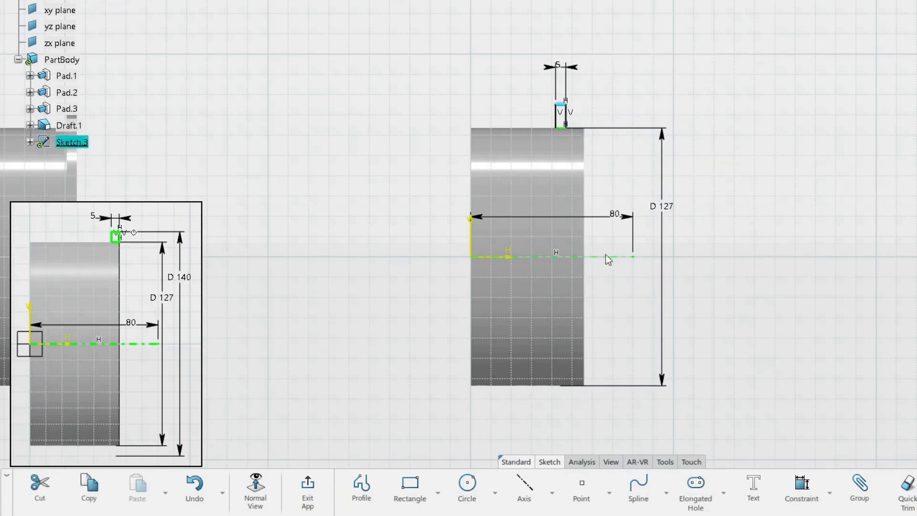
{"action": "left_click", "coordinate": [619, 257], "text": "ctrl"}
{"action": "left_click", "coordinate": [721, 213]}
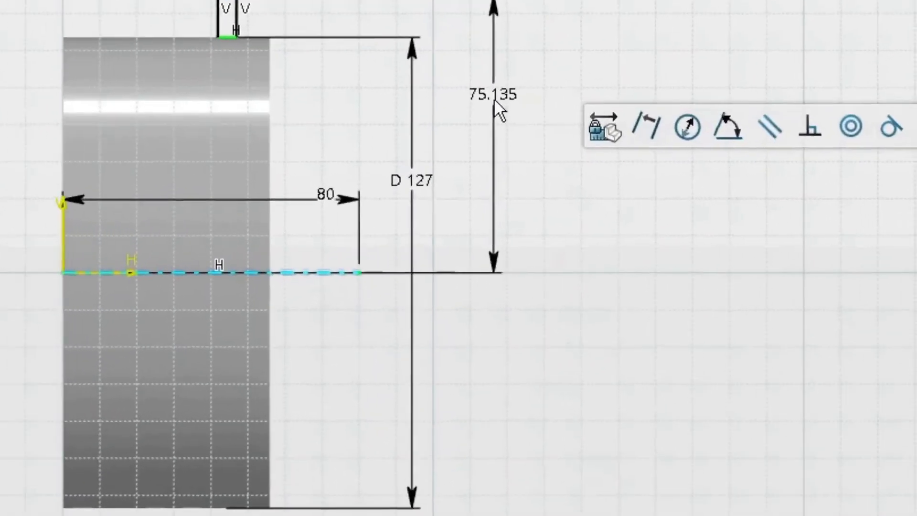
{"action": "right_click", "coordinate": [702, 186]}
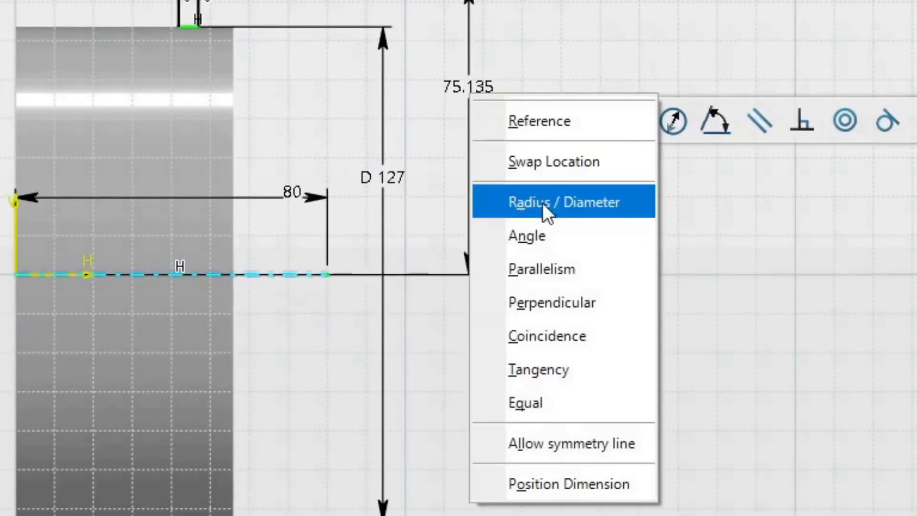
{"action": "left_click", "coordinate": [559, 203]}
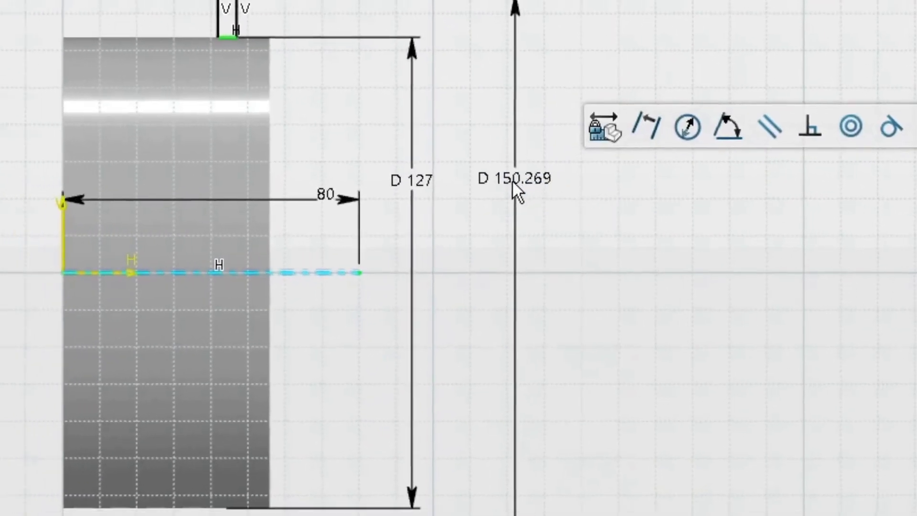
{"action": "left_click", "coordinate": [491, 179]}
{"action": "type", "text": "140"}
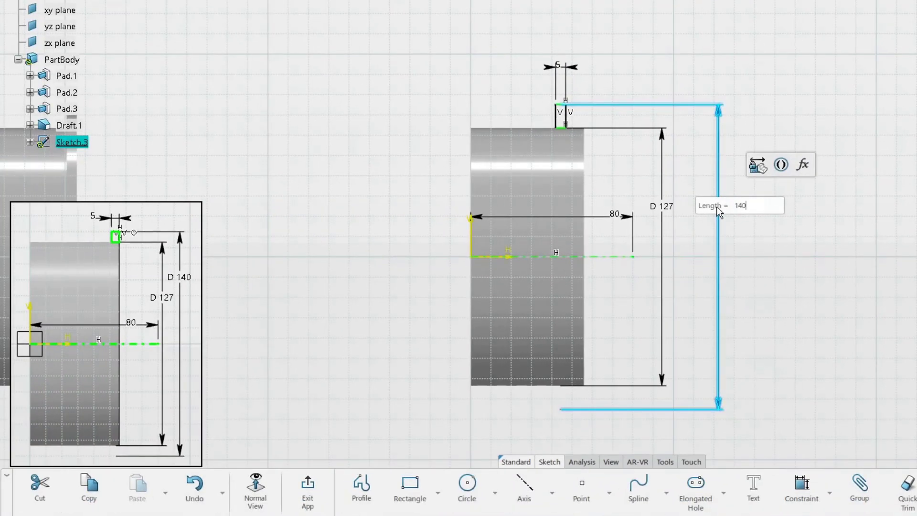
{"action": "key", "text": "Return"}
{"action": "left_click", "coordinate": [783, 223]}
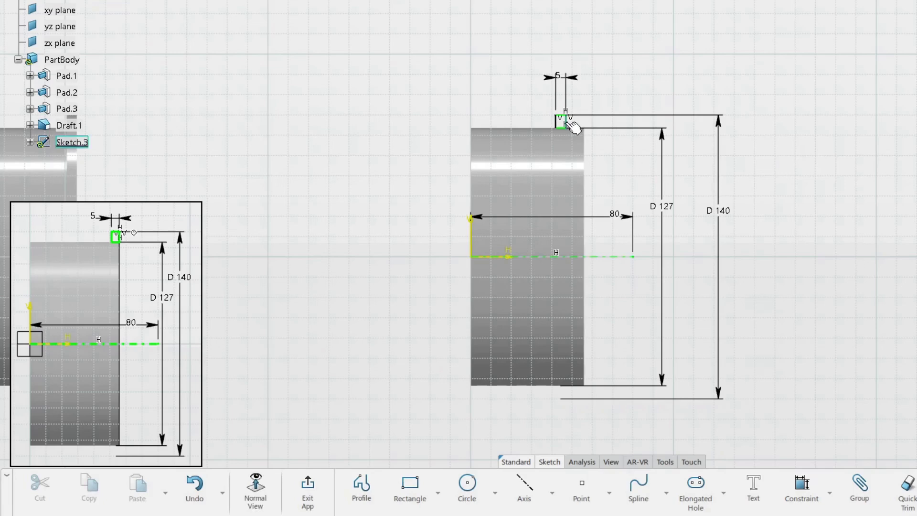
{"action": "mouse_move", "coordinate": [573, 126]}
{"action": "left_mouse_down"}
{"action": "mouse_move", "coordinate": [513, 125]}
{"action": "mouse_move", "coordinate": [587, 126]}
{"action": "mouse_move", "coordinate": [577, 125]}
{"action": "left_mouse_up"}
{"action": "left_click", "coordinate": [608, 127]}
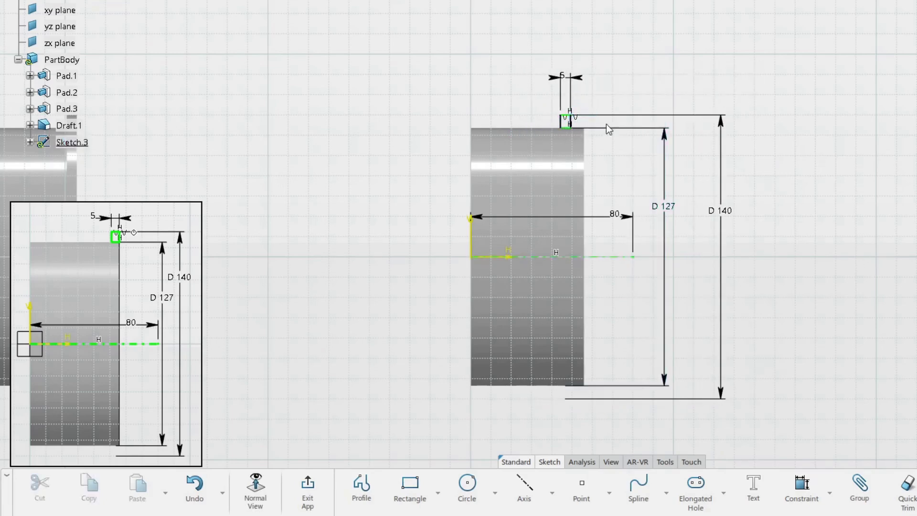
- Constrain the rectangle's edge nearest the rim's outer end face coincident with that face's edge
{"action": "scroll", "coordinate": [616, 164], "scroll_direction": "up", "scroll_amount": 3}
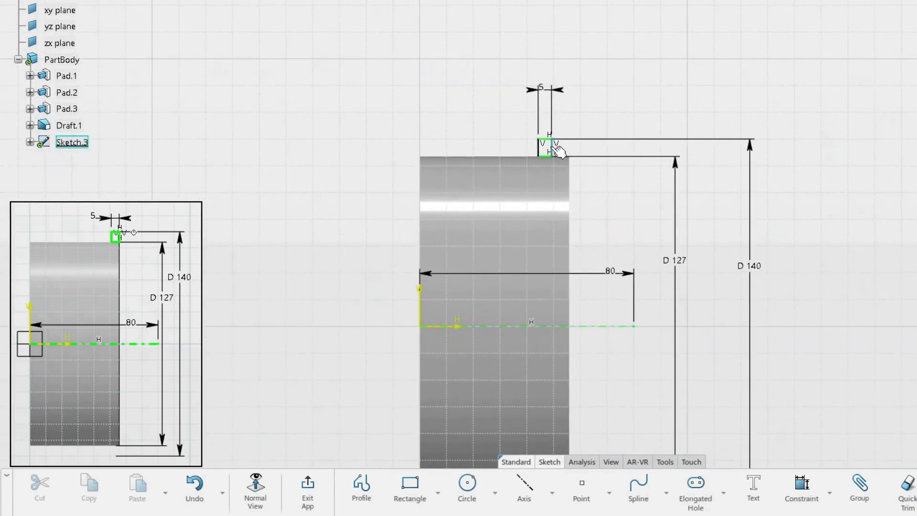
{"action": "left_click", "coordinate": [553, 148]}
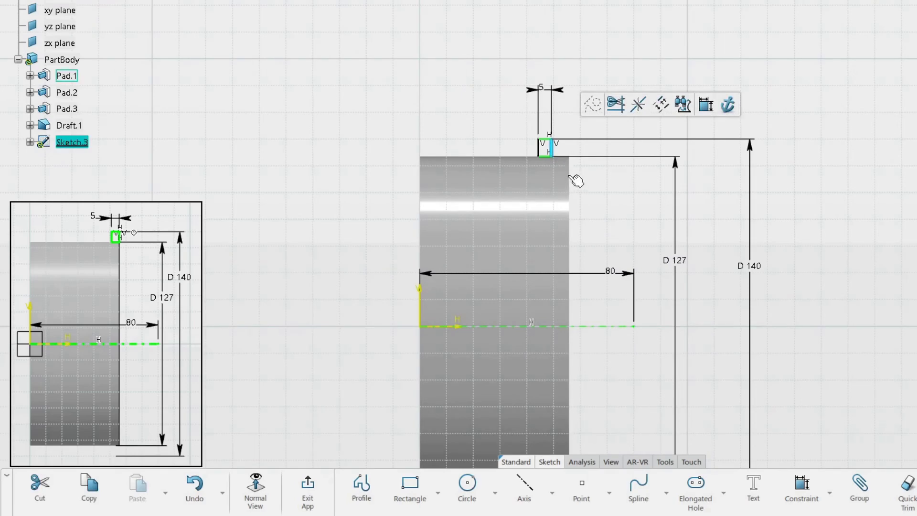
{"action": "left_click", "coordinate": [571, 178], "text": "ctrl"}
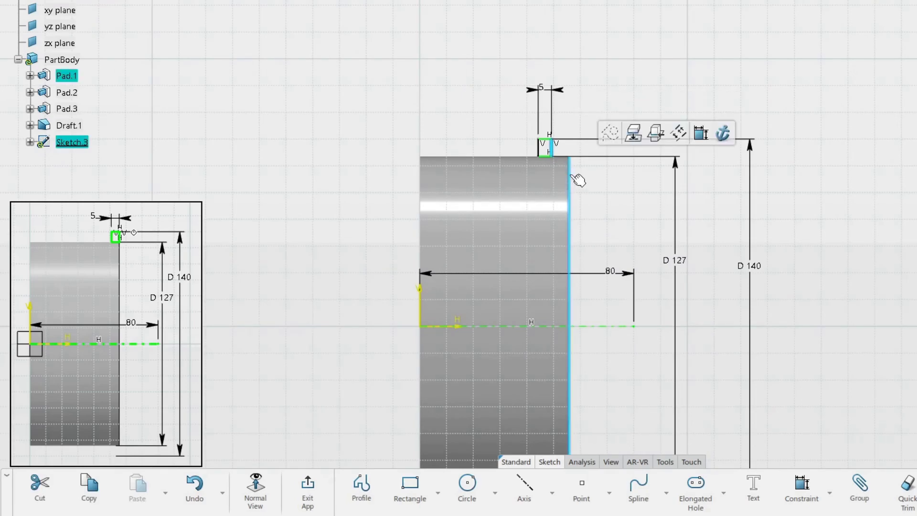
{"action": "left_click", "coordinate": [707, 133]}
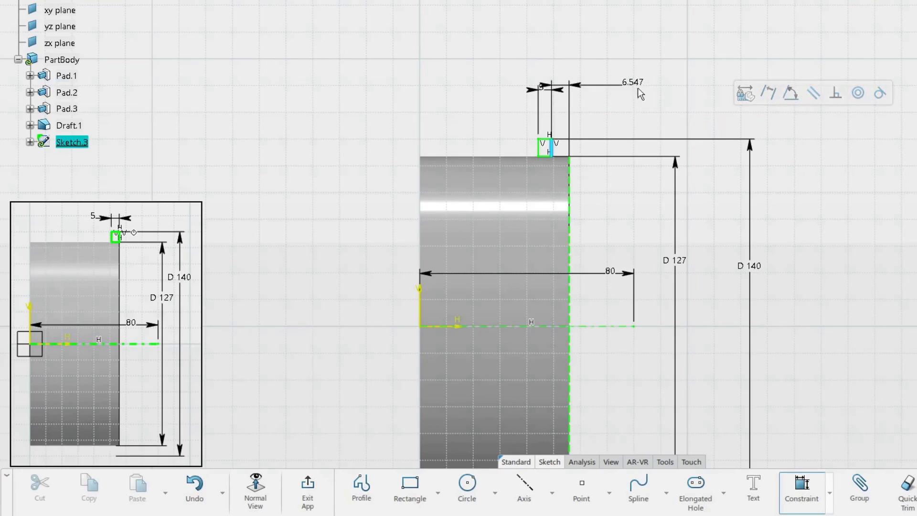
{"action": "right_click", "coordinate": [620, 98]}
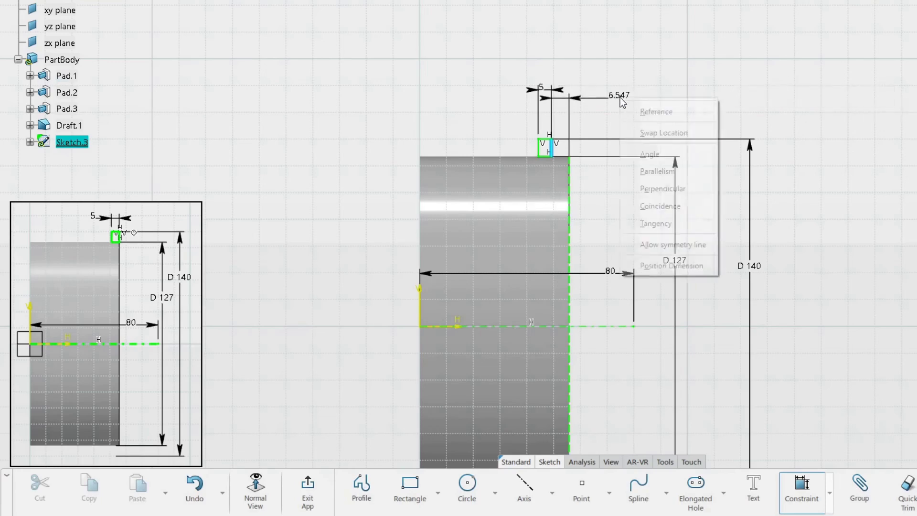
{"action": "left_click", "coordinate": [667, 206]}
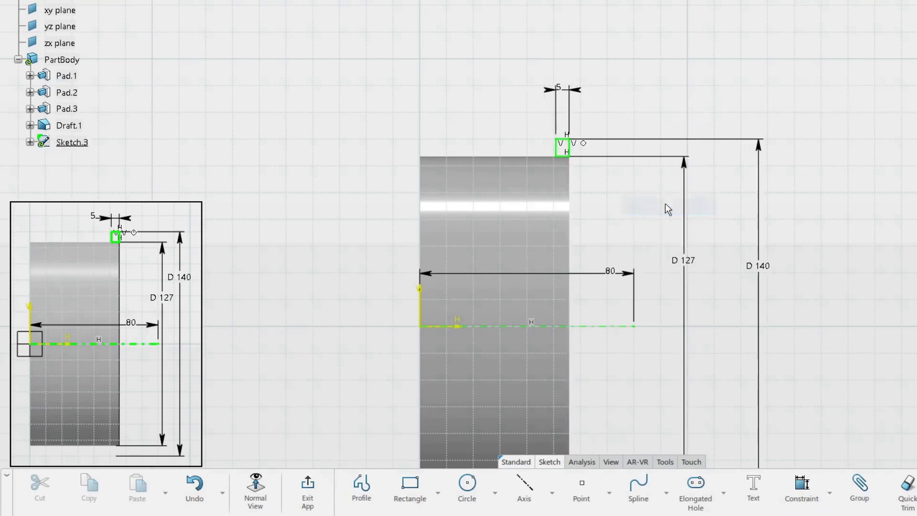
{"action": "mouse_move", "coordinate": [653, 169]}
{"action": "middle_mouse_down"}
{"action": "mouse_move", "coordinate": [610, 167]}
{"action": "mouse_move", "coordinate": [577, 131]}
{"action": "middle_mouse_up"}
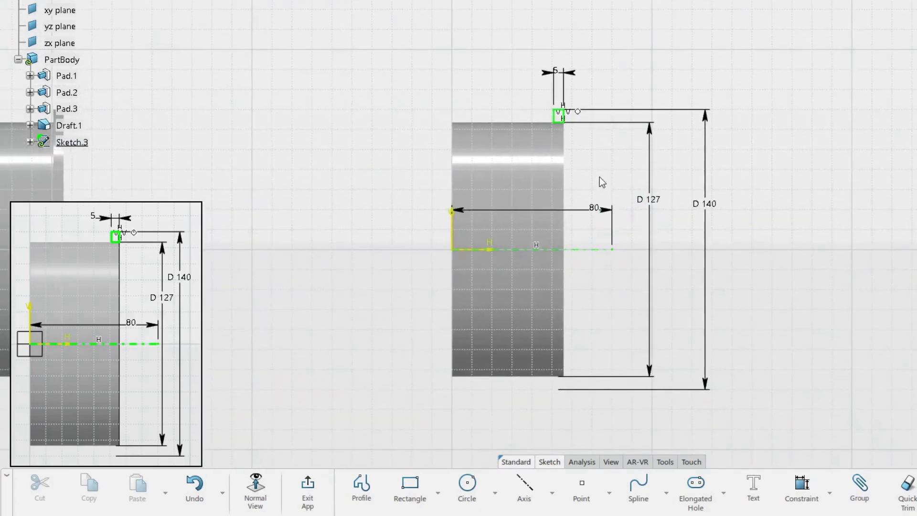
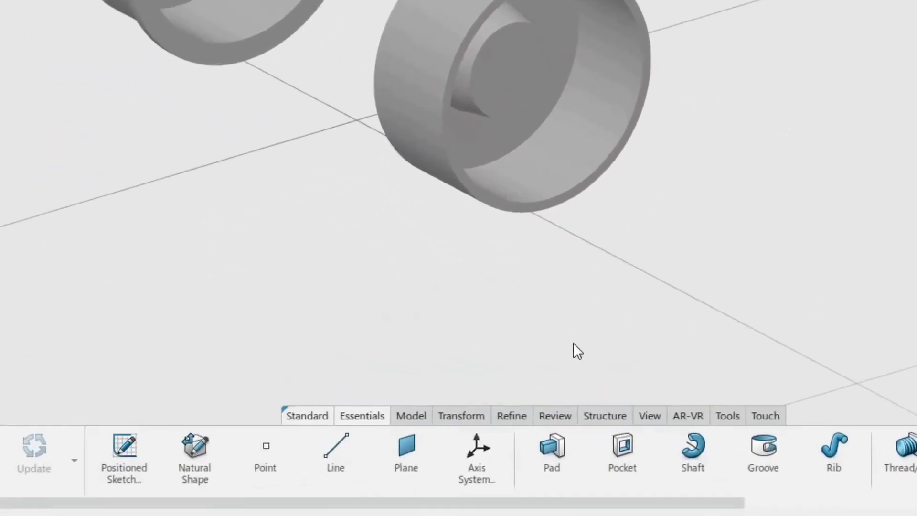
- Create a 360-degree Shaft from Sketch.3 about its sketch axis to form the rim's outside flange
{"action": "left_click", "coordinate": [686, 412]}
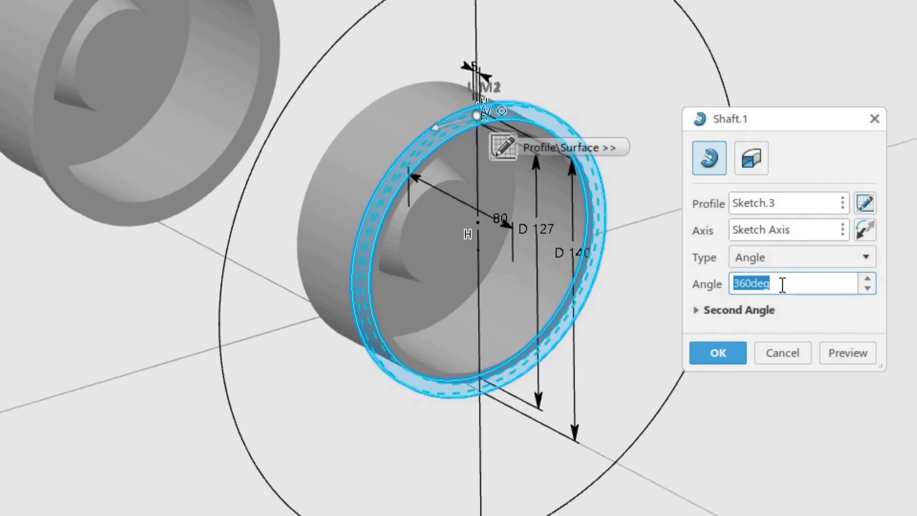
{"action": "left_click", "coordinate": [720, 355]}
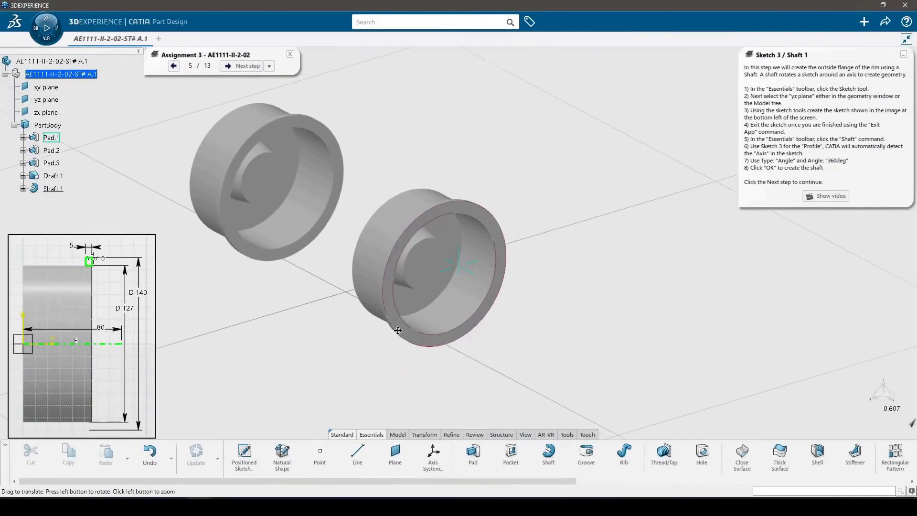
{"action": "middle_click_drag", "start_coordinate": [398, 330], "coordinate": [642, 302]}
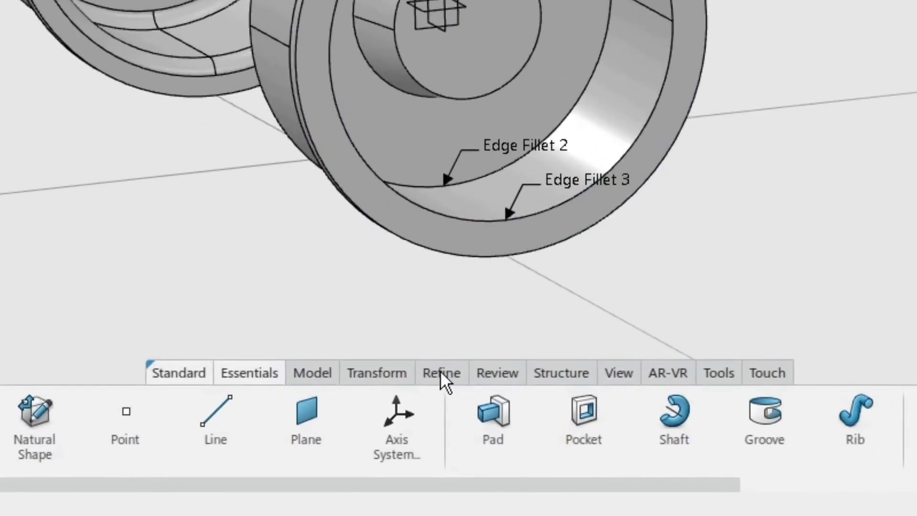
- Apply 5 mm edge fillets with tangency propagation to the hub's base edge and the two marked inner rim edges
{"action": "left_click", "coordinate": [451, 433]}
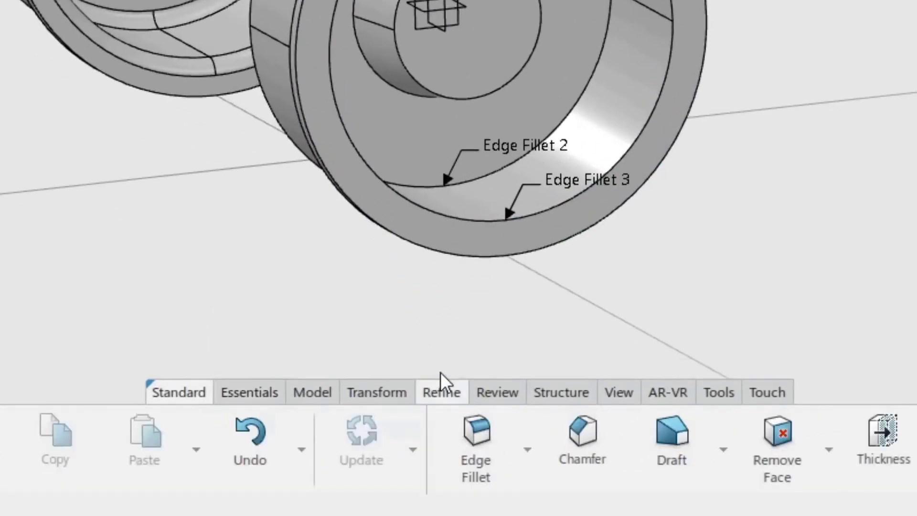
{"action": "left_click", "coordinate": [474, 434]}
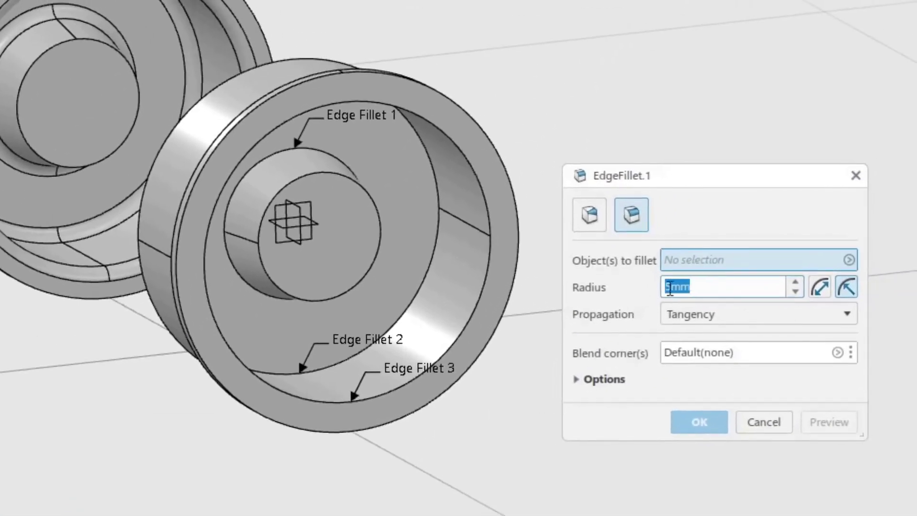
{"action": "left_click", "coordinate": [710, 288]}
{"action": "left_click", "coordinate": [338, 163]}
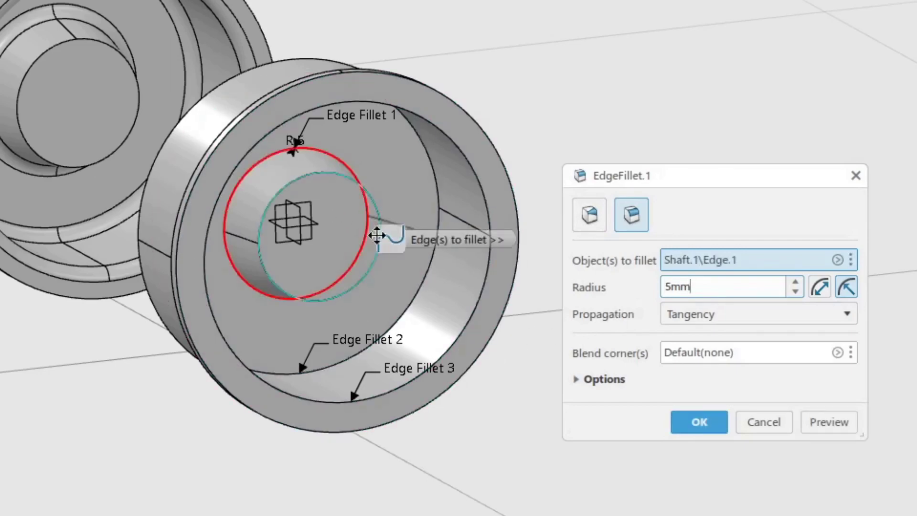
{"action": "left_click", "coordinate": [420, 309]}
{"action": "left_click", "coordinate": [463, 342]}
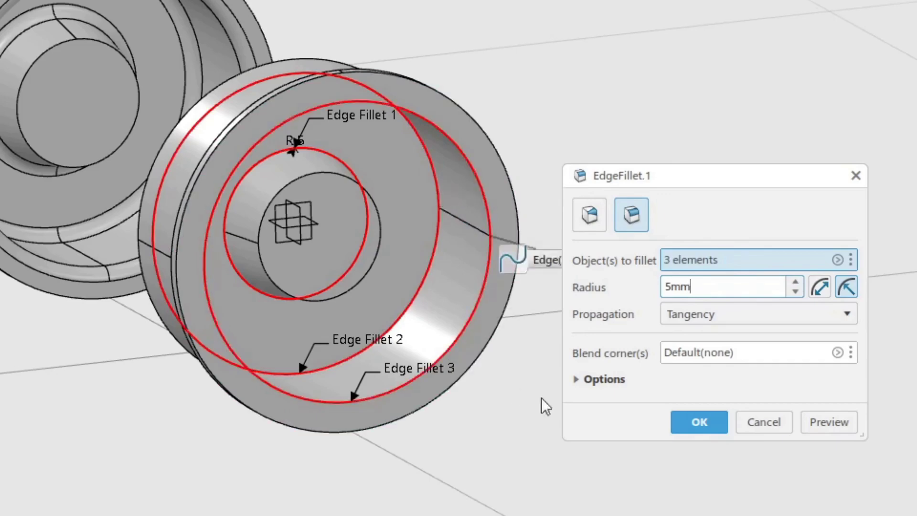
{"action": "left_click", "coordinate": [831, 422]}
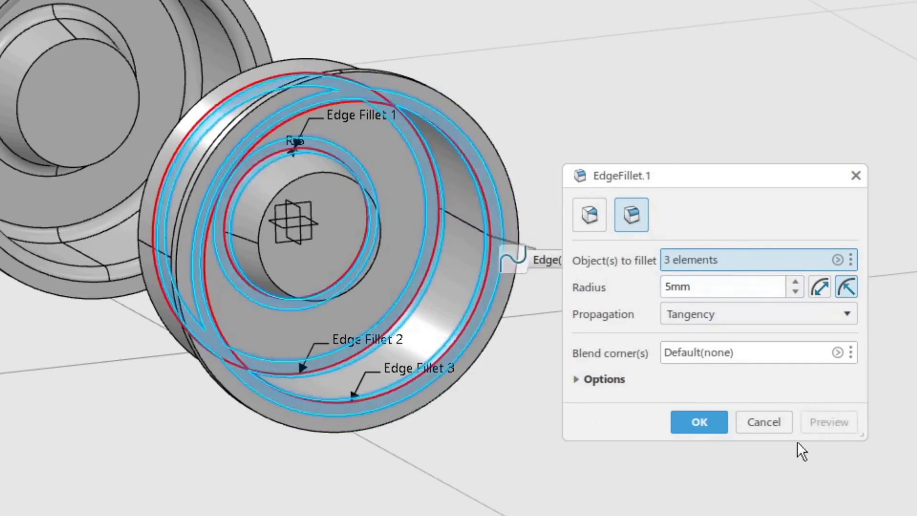
{"action": "middle_click_drag", "start_coordinate": [526, 453], "coordinate": [321, 454]}
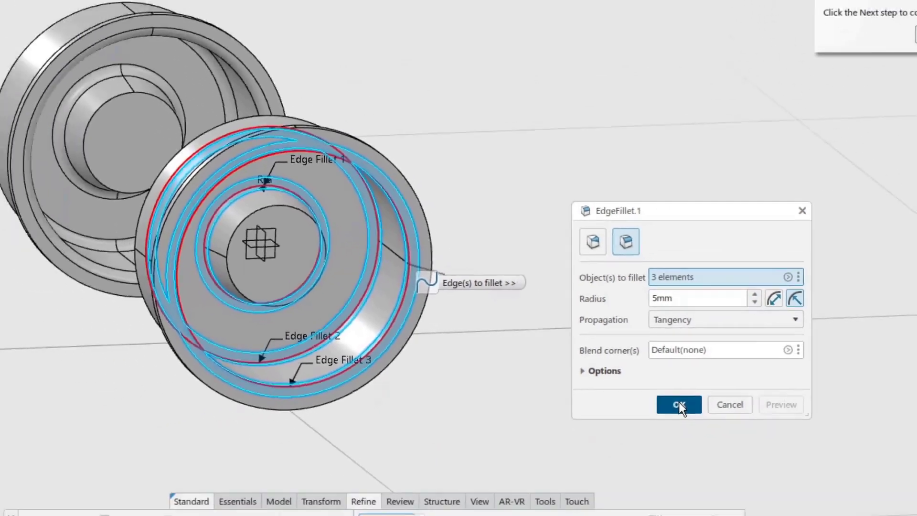
{"action": "left_click", "coordinate": [700, 420]}
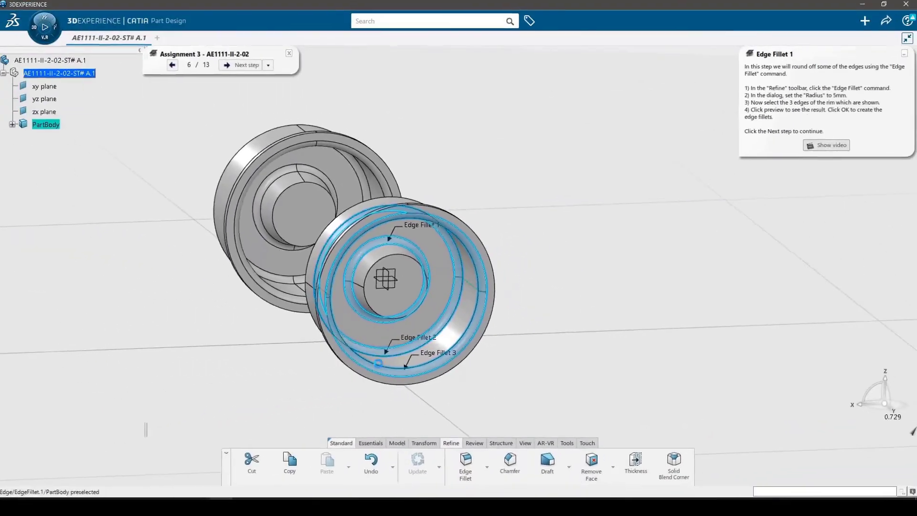
{"action": "middle_click_drag", "start_coordinate": [439, 384], "coordinate": [548, 381]}
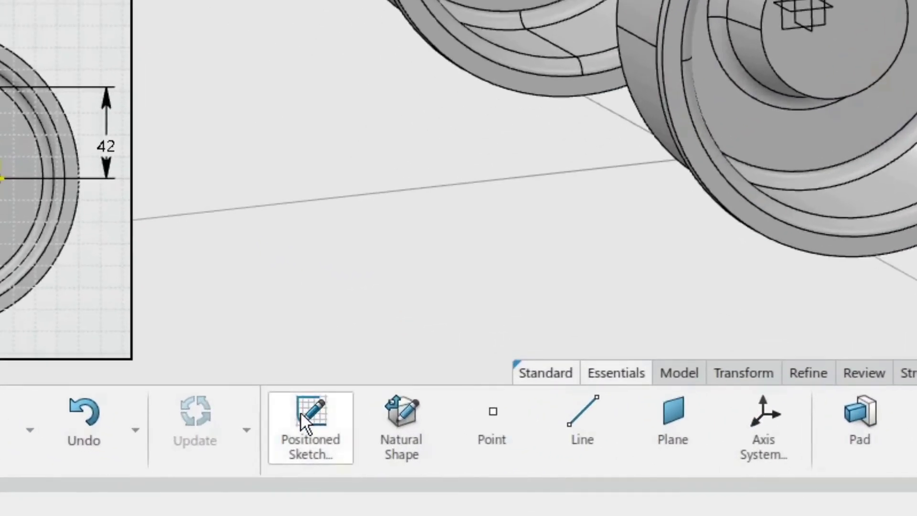
- Start a sketch on the zx plane and draw a circle centred on the vertical axis about 43 mm above the origin
{"action": "left_click", "coordinate": [244, 457]}
{"action": "left_click", "coordinate": [88, 154]}
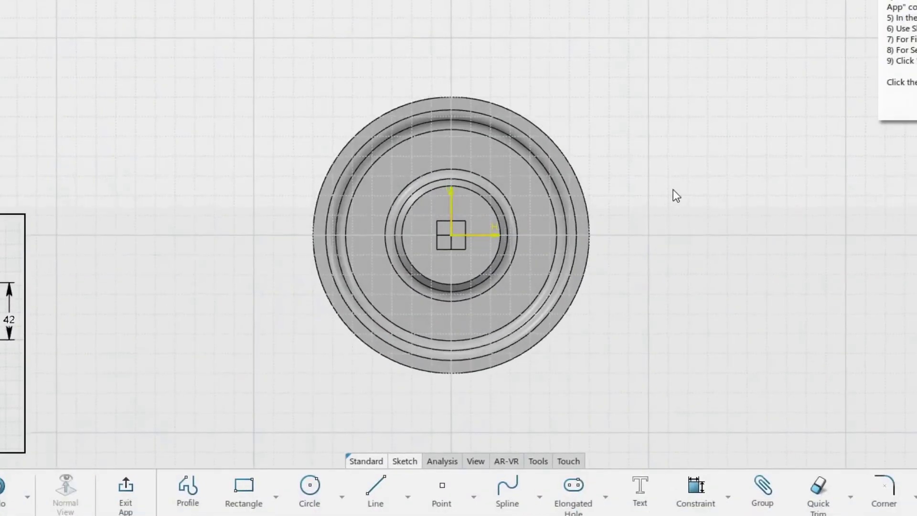
{"action": "mouse_move", "coordinate": [639, 204]}
{"action": "middle_mouse_down"}
{"action": "mouse_move", "coordinate": [608, 354]}
{"action": "mouse_move", "coordinate": [649, 154]}
{"action": "mouse_move", "coordinate": [660, 148]}
{"action": "middle_mouse_up"}
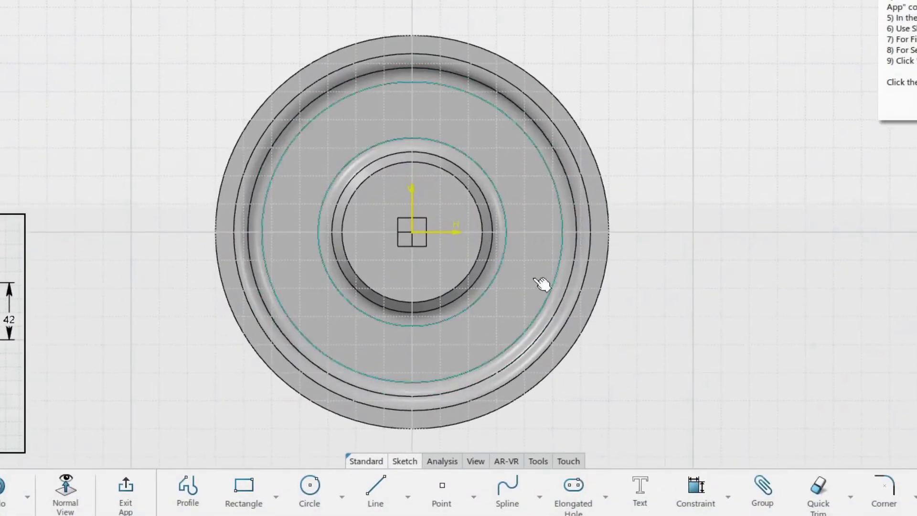
{"action": "left_click", "coordinate": [310, 488]}
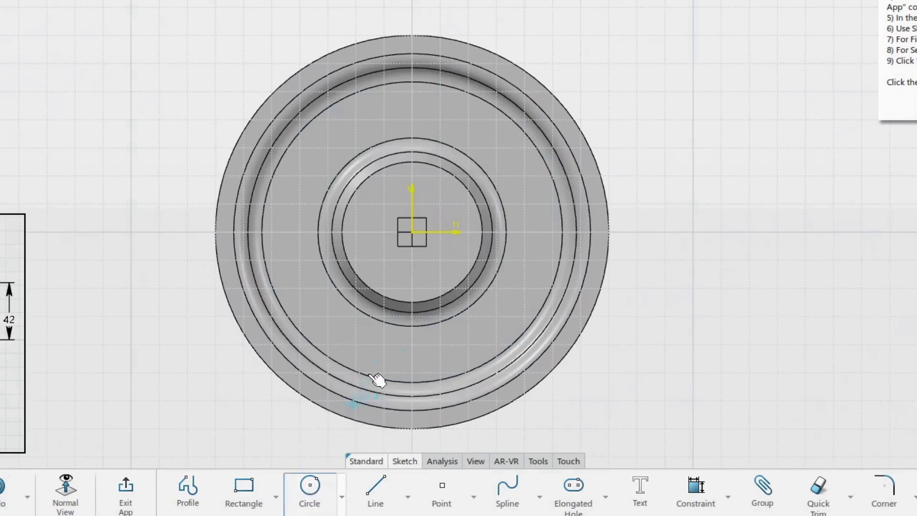
{"action": "left_click", "coordinate": [412, 110]}
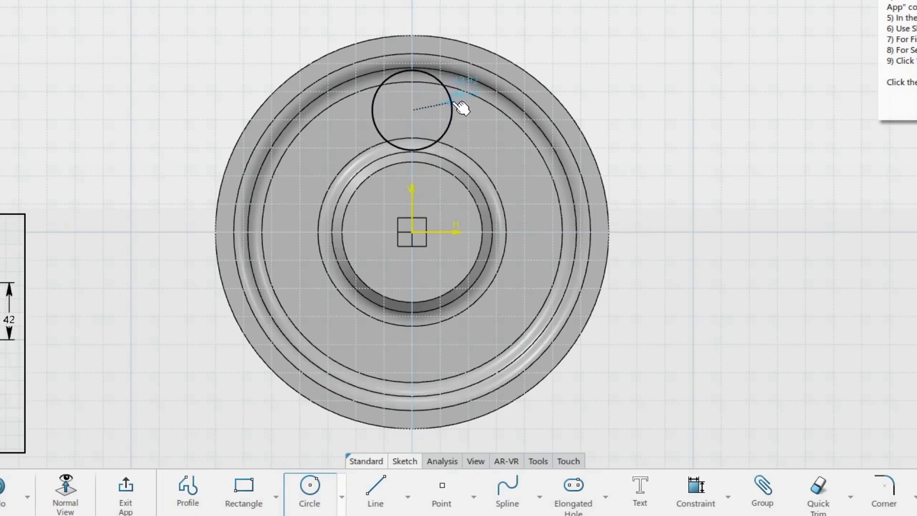
{"action": "left_click", "coordinate": [454, 102]}
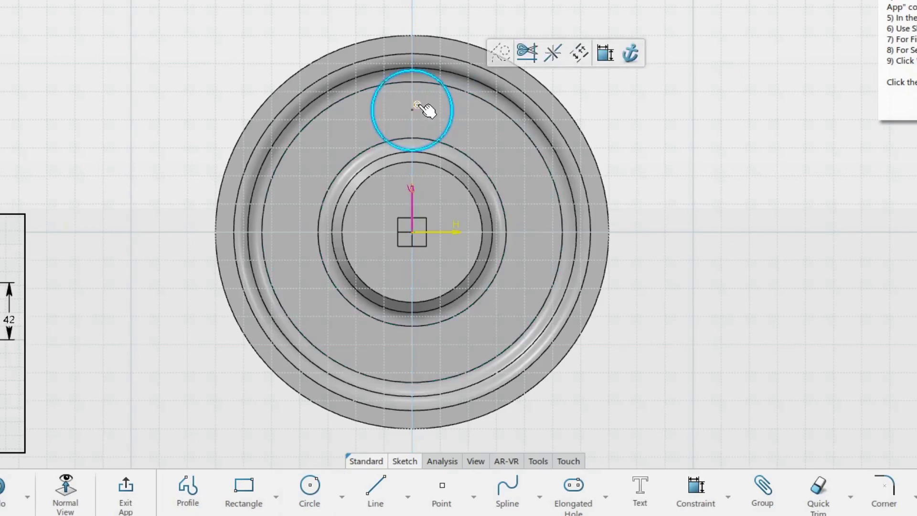
- Dimension the circle's diameter to 24 mm
{"action": "left_click", "coordinate": [603, 54]}
{"action": "left_click", "coordinate": [521, 52]}
{"action": "type", "text": "24"}
{"action": "key", "text": "Return"}
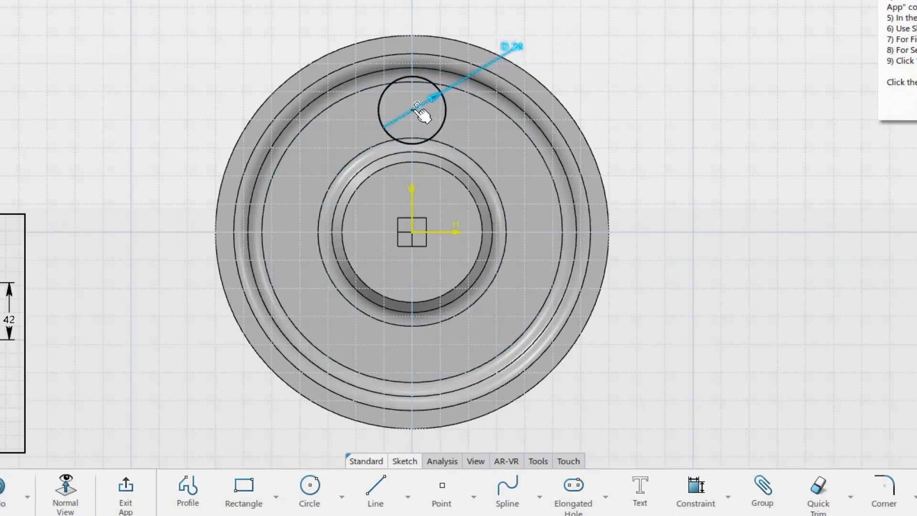
- Dimension the distance from the circle's centre to the horizontal axis as 42 mm
{"action": "left_click", "coordinate": [444, 232]}
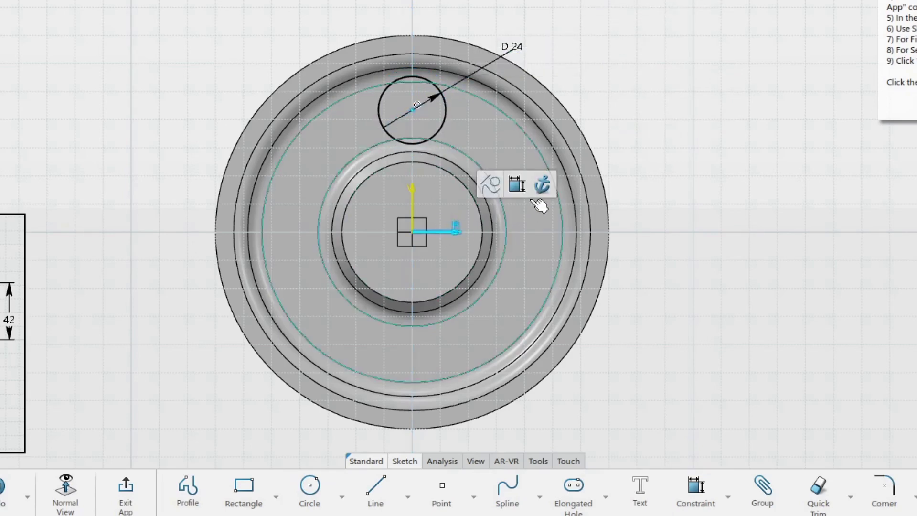
{"action": "left_click", "coordinate": [510, 185]}
{"action": "left_click", "coordinate": [642, 160]}
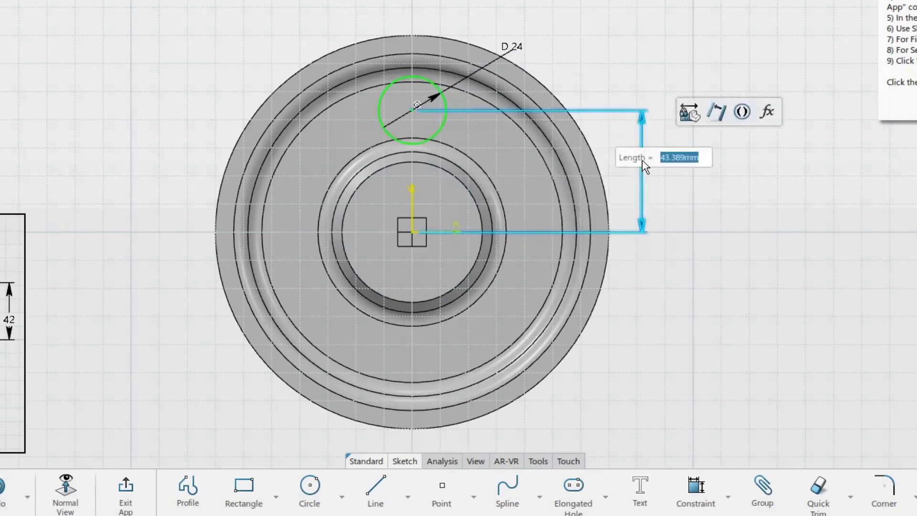
{"action": "type", "text": "42"}
{"action": "key", "text": "Return"}
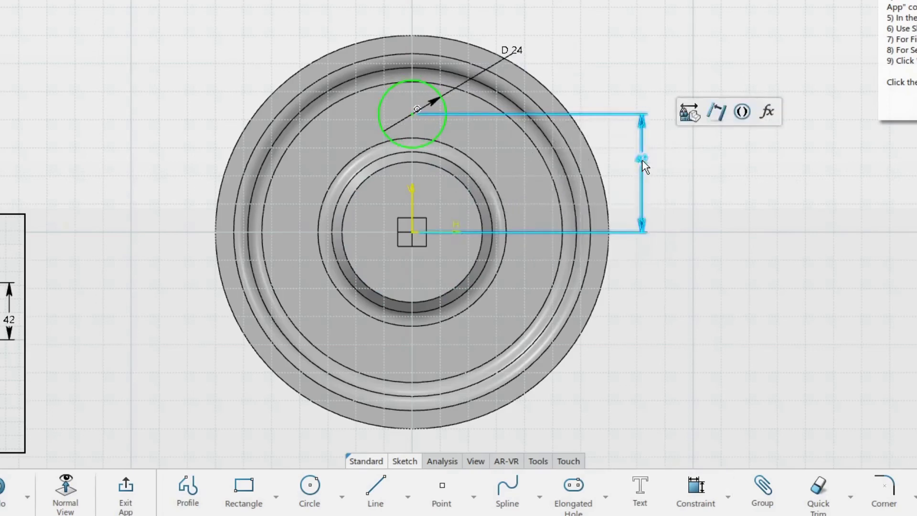
- Exit the sketch and cut the circle as a pocket, first limit Up to last with 0 mm offset, second limit Dimension 0 mm
{"action": "left_click", "coordinate": [127, 492]}
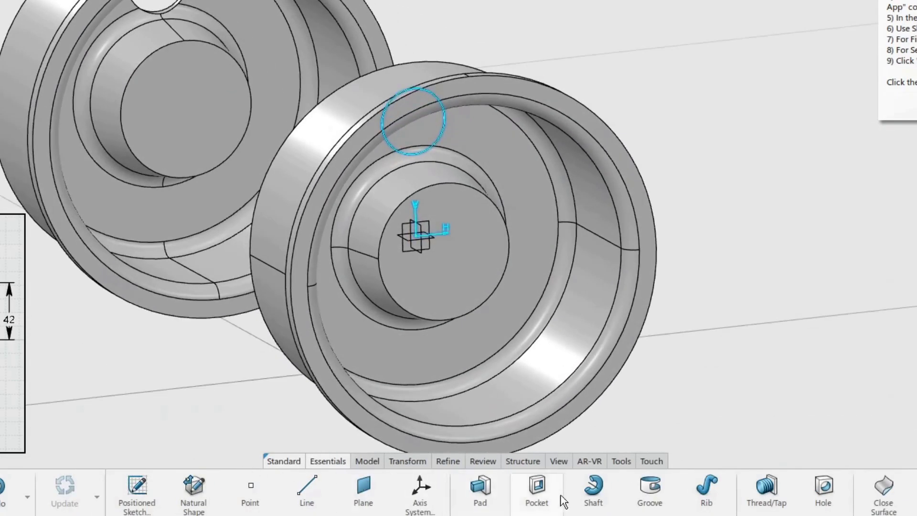
{"action": "left_click", "coordinate": [538, 489]}
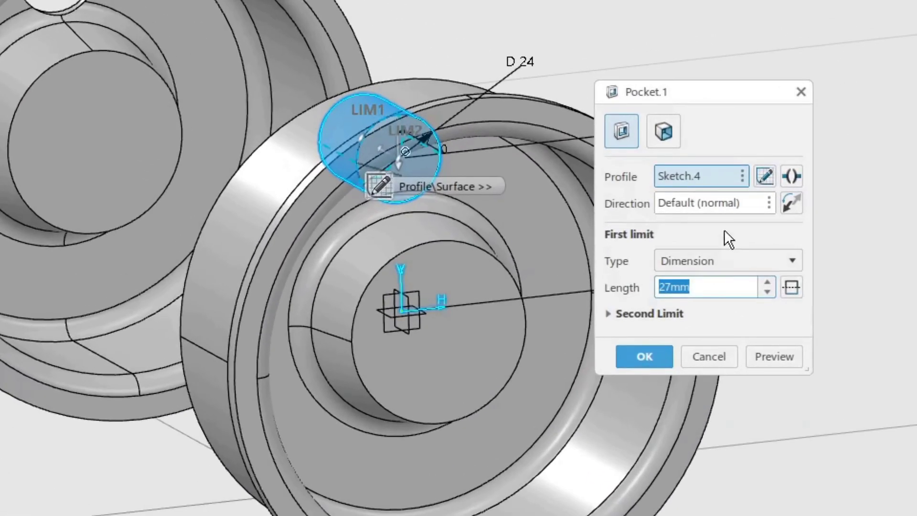
{"action": "left_click", "coordinate": [713, 260]}
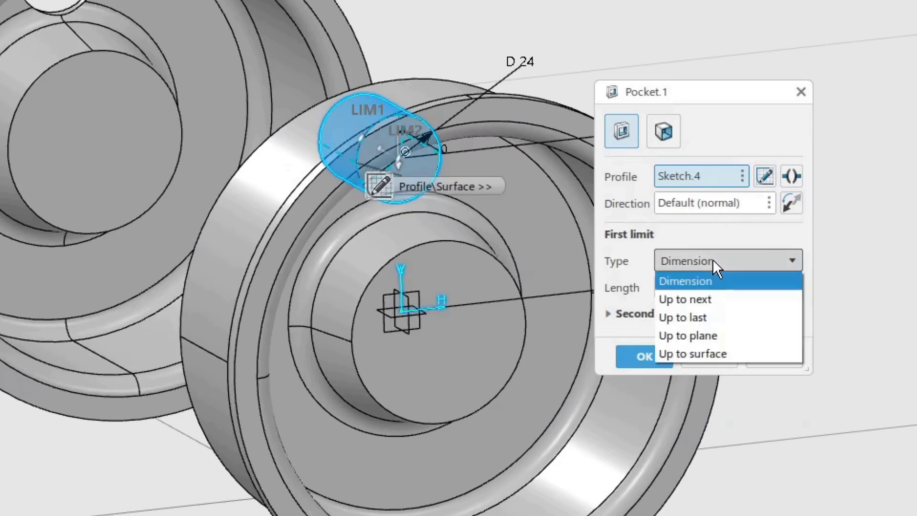
{"action": "left_click", "coordinate": [710, 316]}
{"action": "left_click", "coordinate": [715, 288]}
{"action": "left_click", "coordinate": [718, 288]}
{"action": "left_click", "coordinate": [649, 313]}
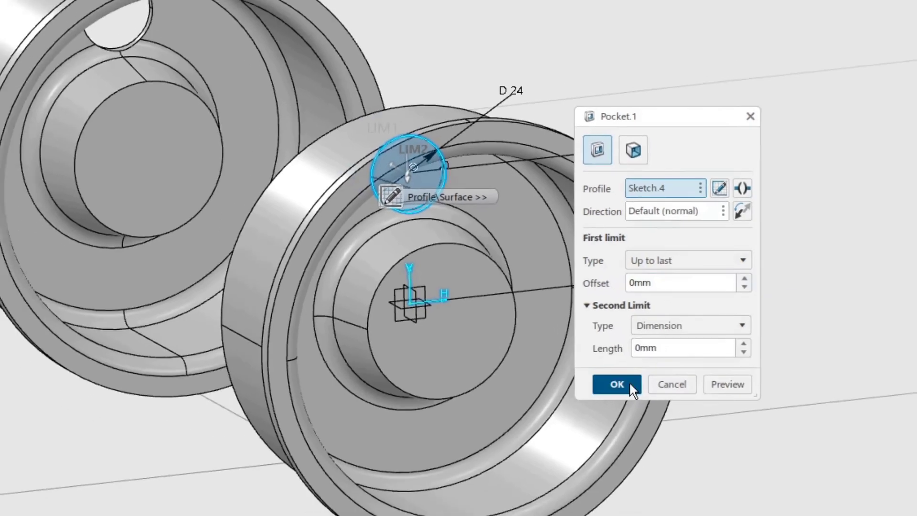
{"action": "left_click", "coordinate": [661, 406]}
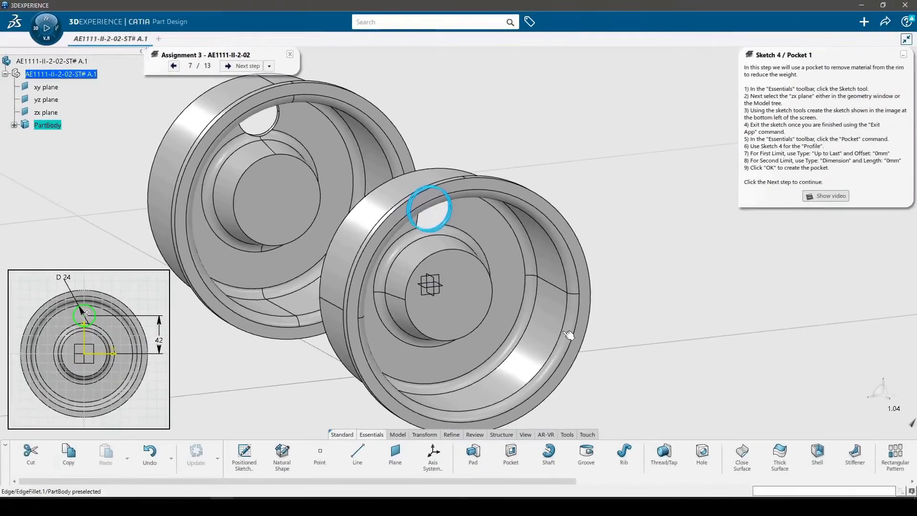
- Start a circular pattern of the pocket, using the rim's outer cylindrical face as the reference element
{"action": "middle_click_drag", "start_coordinate": [626, 303], "coordinate": [602, 277]}
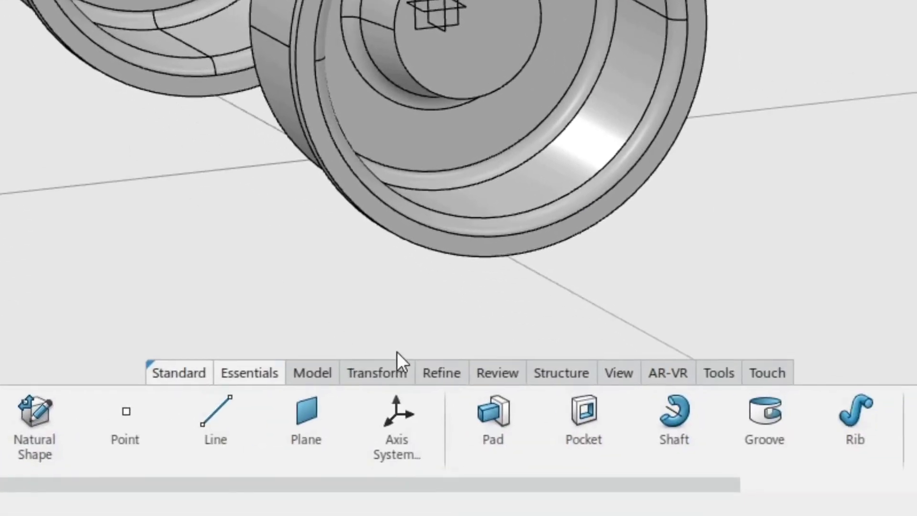
{"action": "left_click", "coordinate": [380, 372]}
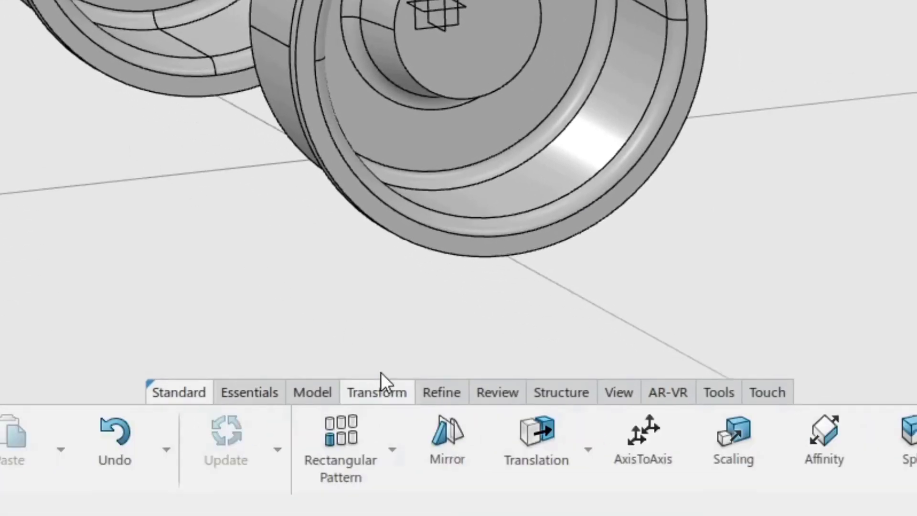
{"action": "left_click", "coordinate": [391, 437]}
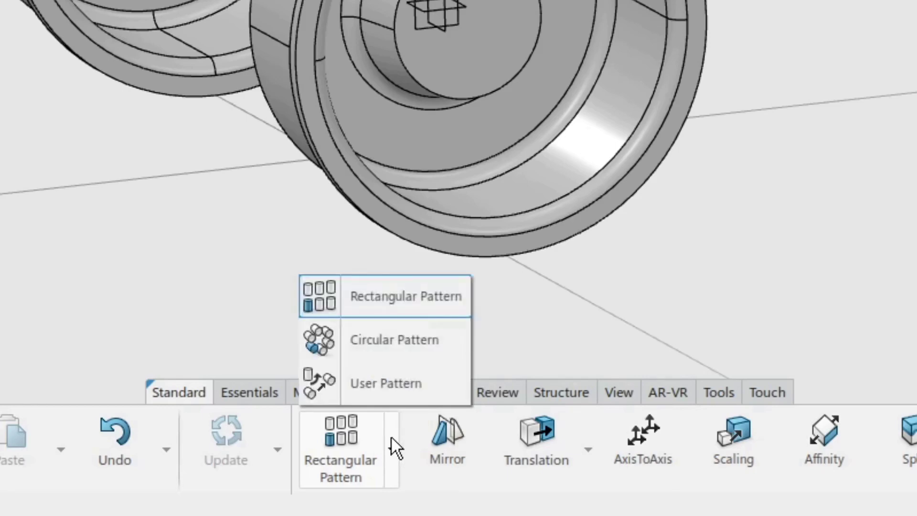
{"action": "left_click", "coordinate": [386, 338]}
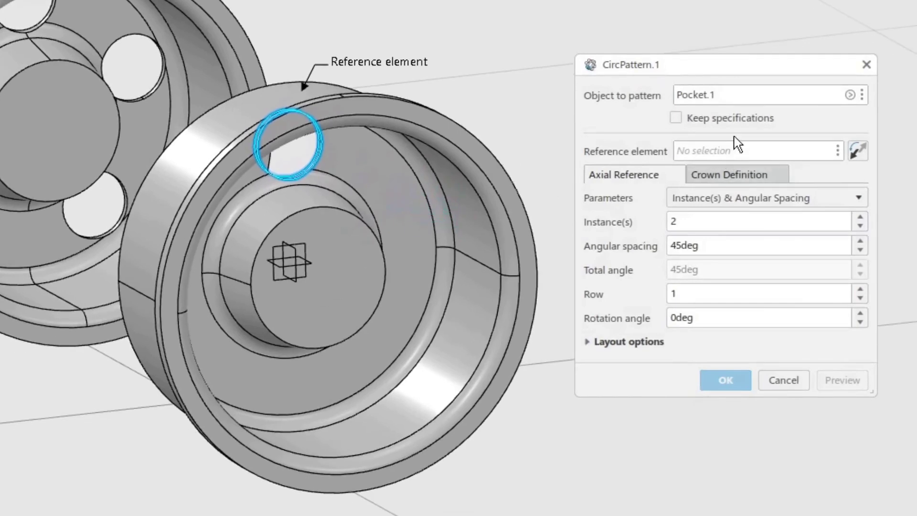
{"action": "left_click", "coordinate": [707, 151]}
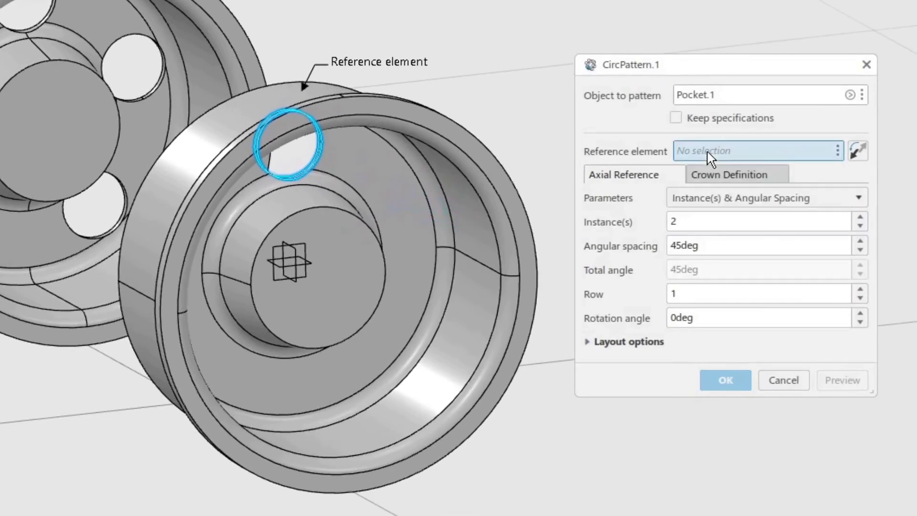
{"action": "left_click", "coordinate": [214, 139]}
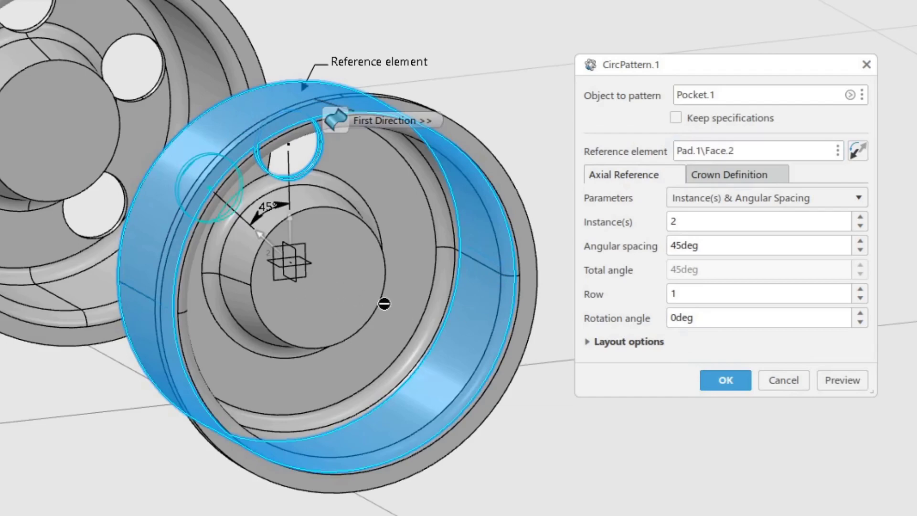
- Set the circular pattern to Complete Crown with 5 instances, preview it and create the pattern
{"action": "left_click", "coordinate": [740, 197]}
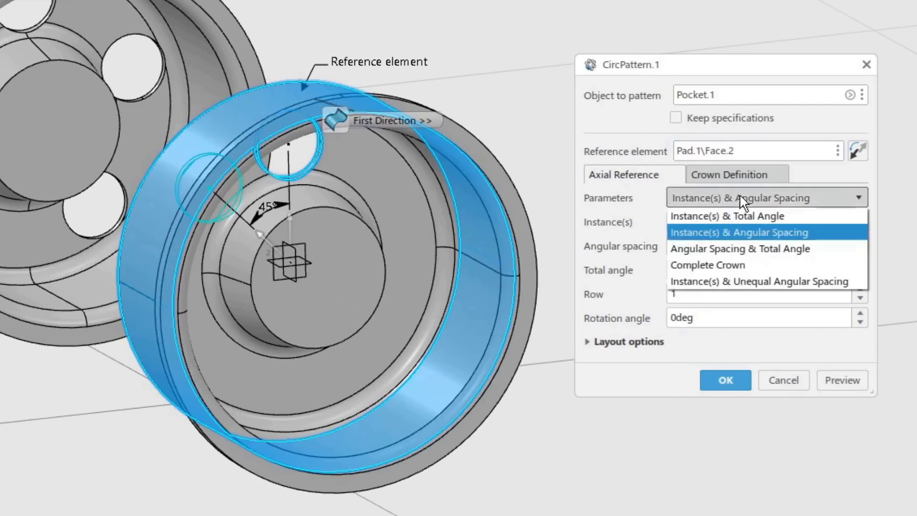
{"action": "left_click", "coordinate": [717, 265]}
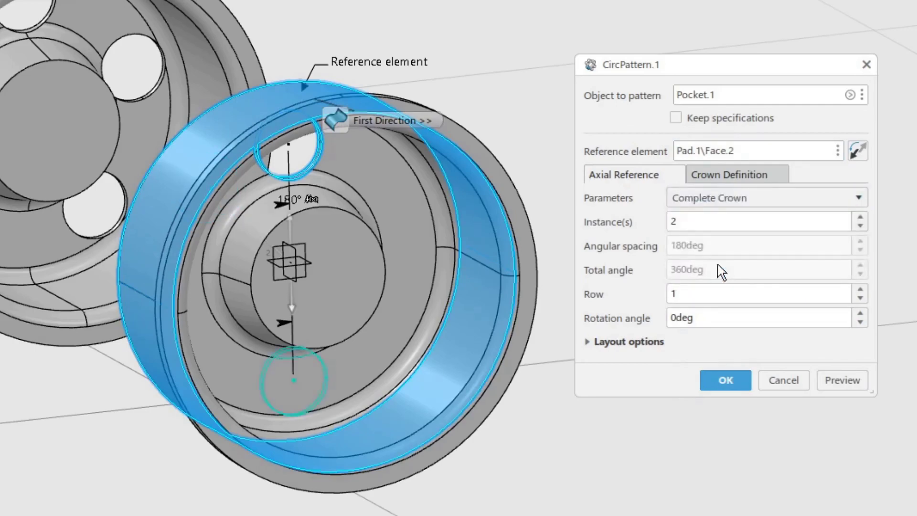
{"action": "middle_click_drag", "start_coordinate": [468, 288], "coordinate": [358, 222]}
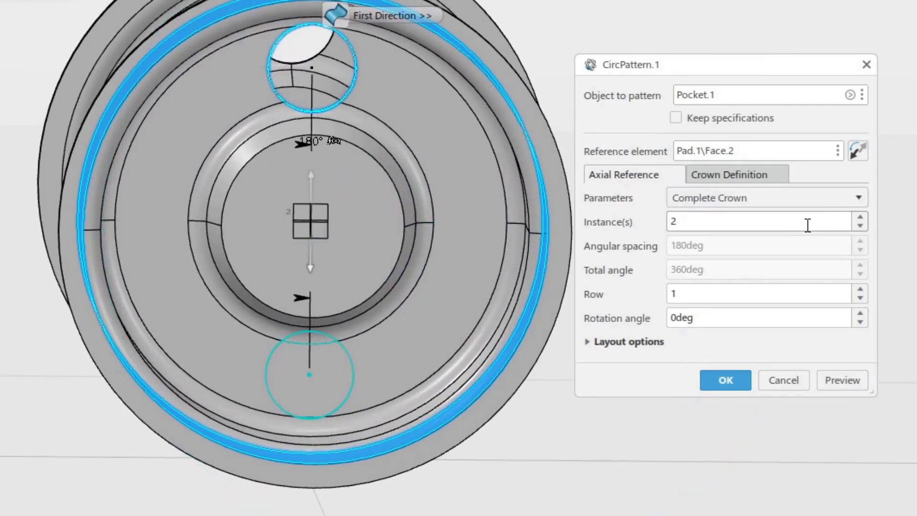
{"action": "left_click", "coordinate": [860, 218]}
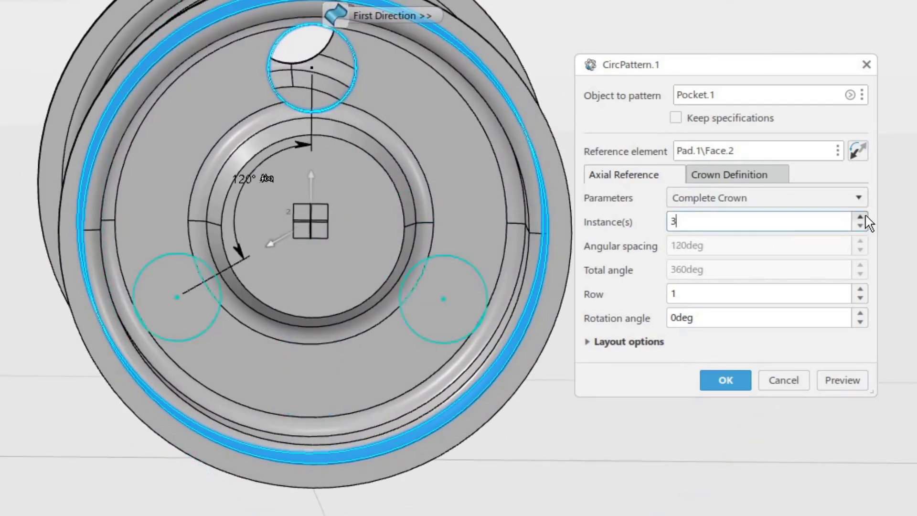
{"action": "left_click", "coordinate": [861, 217]}
{"action": "left_click", "coordinate": [860, 217]}
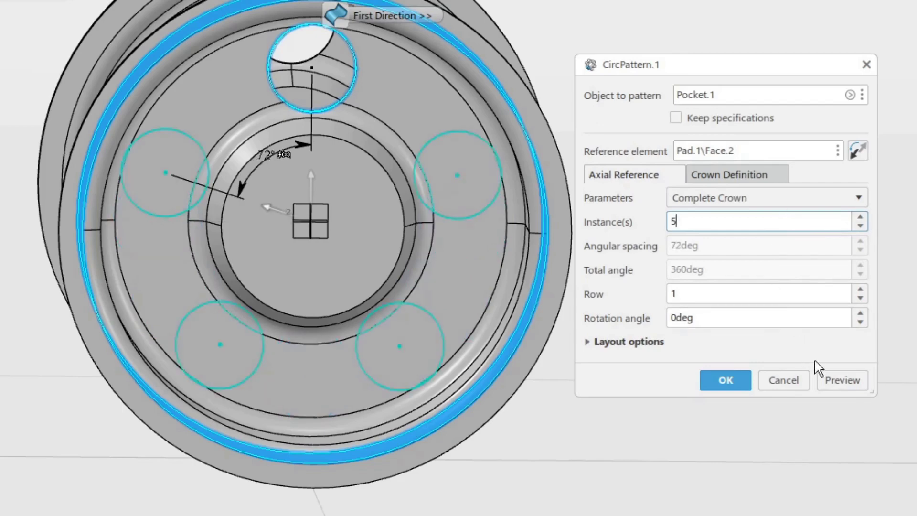
{"action": "left_click", "coordinate": [842, 381]}
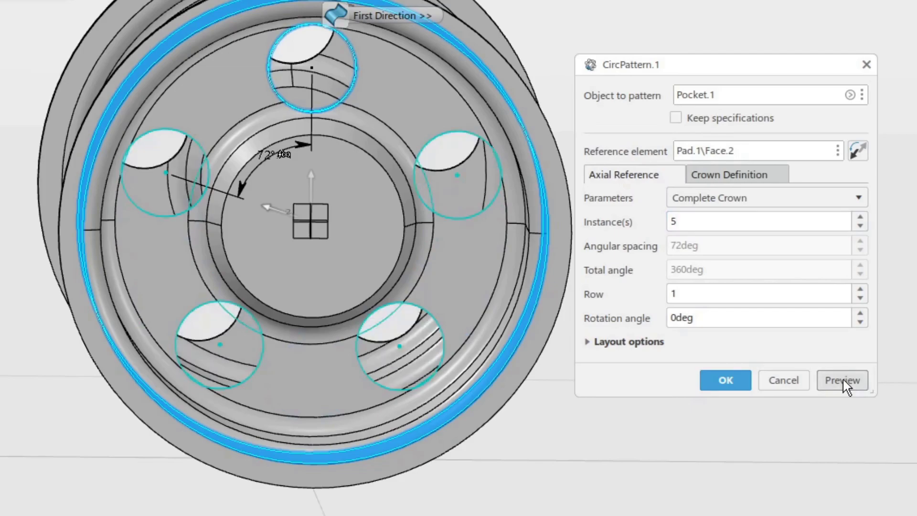
{"action": "middle_click_drag", "start_coordinate": [396, 291], "coordinate": [572, 326]}
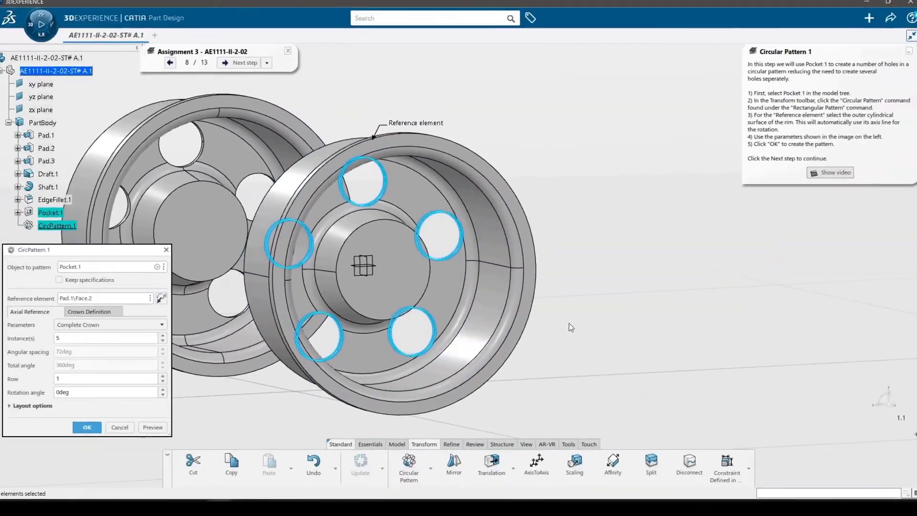
{"action": "middle_click_drag", "start_coordinate": [569, 323], "coordinate": [603, 311]}
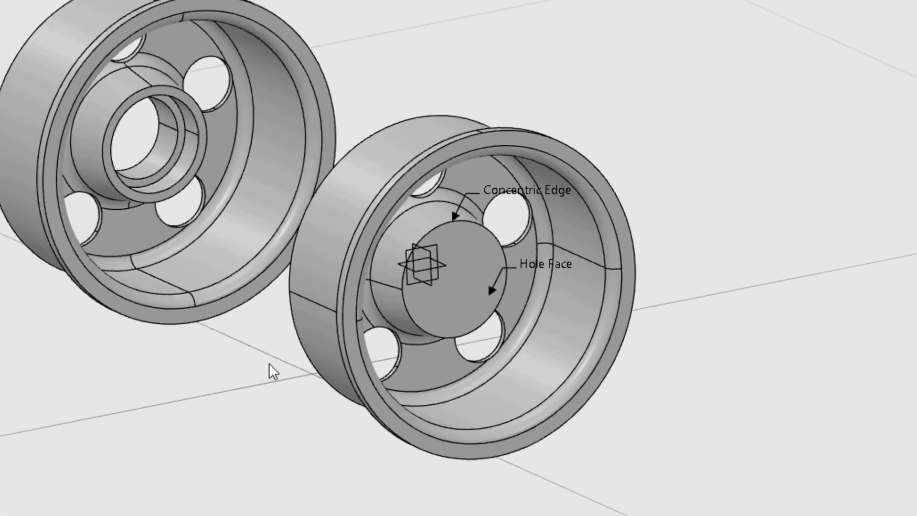
- Start a counterbored hole on the hub's end face, concentric with its circular edge, with limit type Up To Last
{"action": "left_click", "coordinate": [420, 327]}
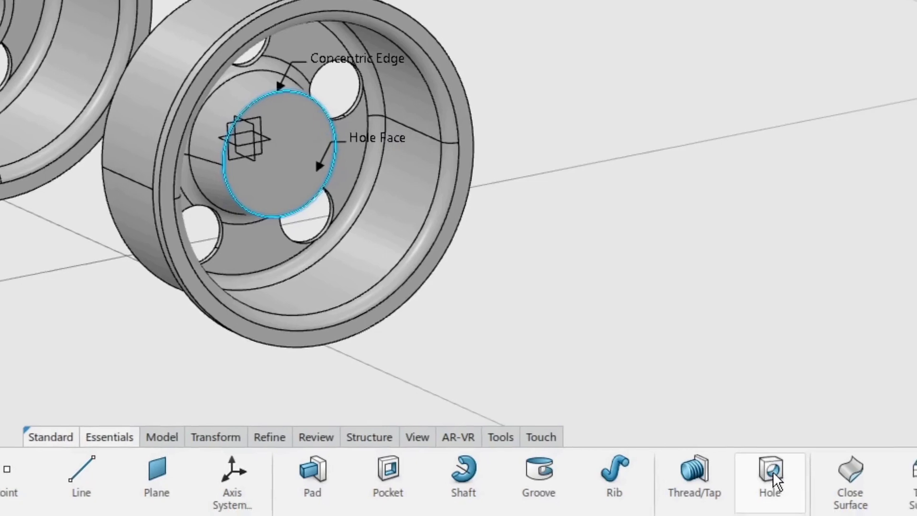
{"action": "left_click", "coordinate": [774, 478]}
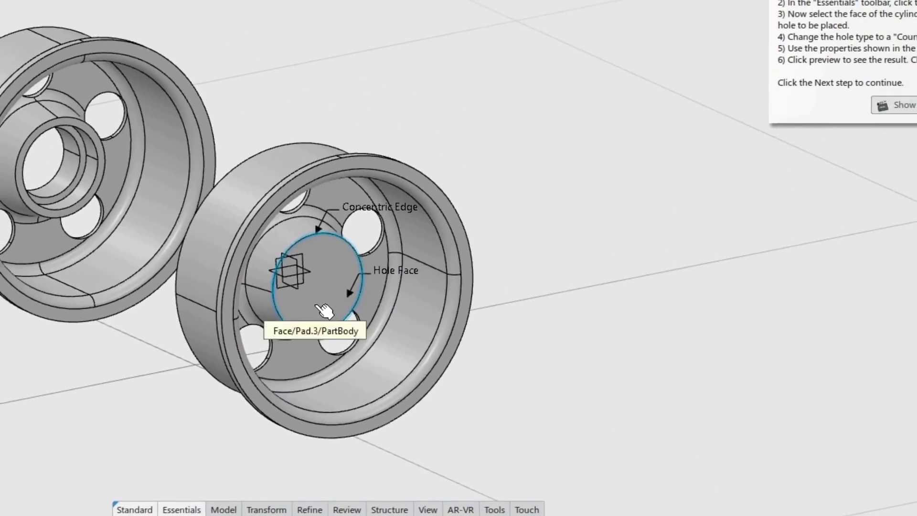
{"action": "left_click", "coordinate": [324, 309]}
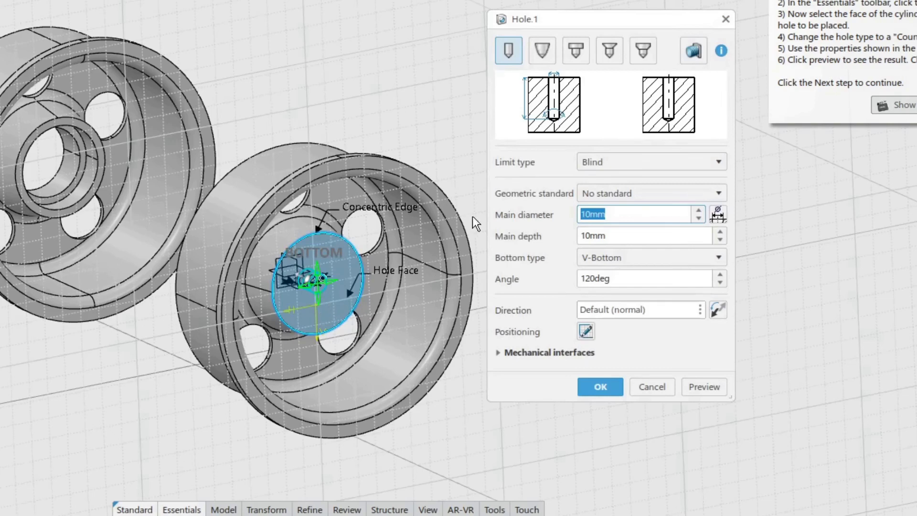
{"action": "left_click", "coordinate": [577, 50]}
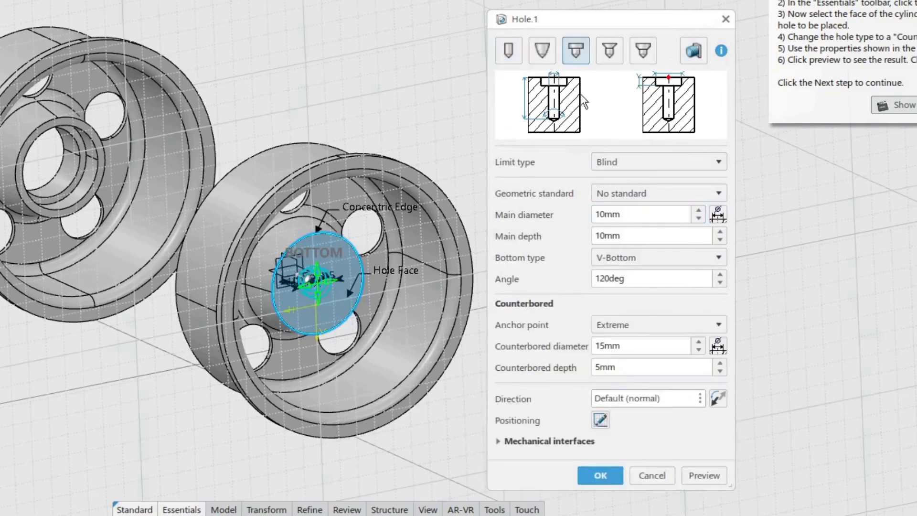
{"action": "left_click", "coordinate": [620, 163]}
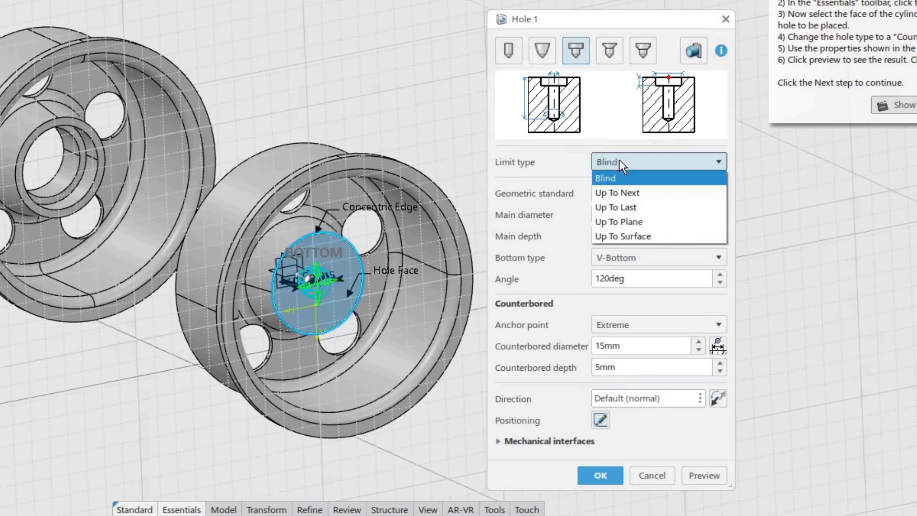
{"action": "left_click", "coordinate": [631, 209]}
- Try to set the hole's main diameter to 35 mm before enlarging the counterbore
{"action": "left_click_drag", "start_coordinate": [626, 235], "coordinate": [572, 231]}
{"action": "type", "text": "35"}
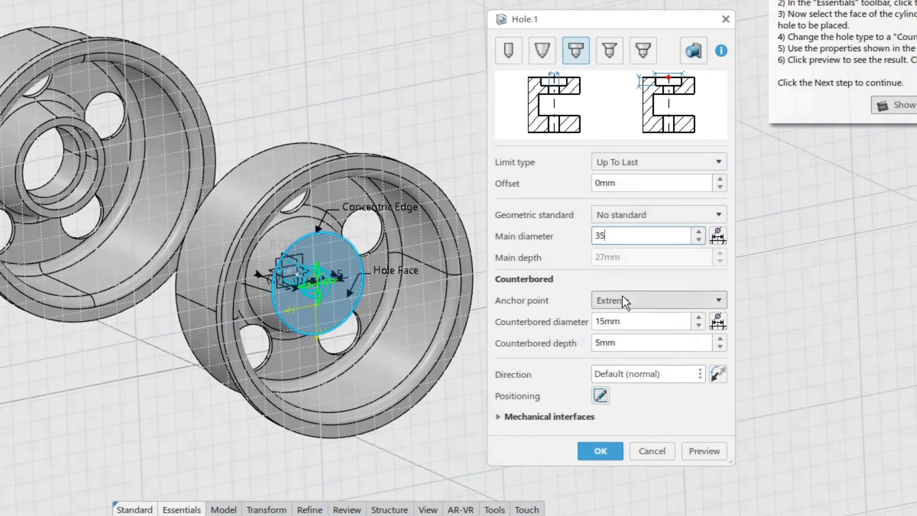
{"action": "left_click", "coordinate": [635, 321]}
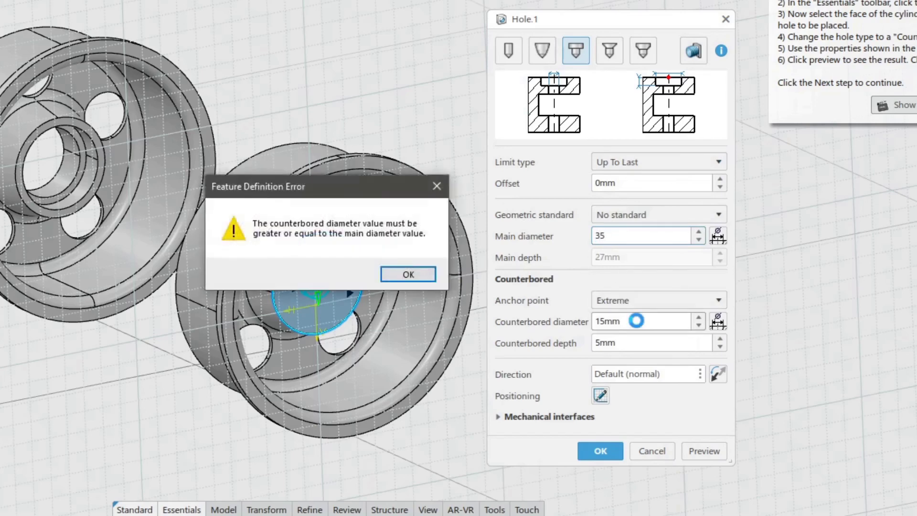
{"action": "left_click", "coordinate": [409, 275]}
- Set the hole's counterbored diameter to 42 mm and its main diameter to 35 mm
{"action": "left_click_drag", "start_coordinate": [640, 321], "coordinate": [573, 318]}
{"action": "type", "text": "42"}
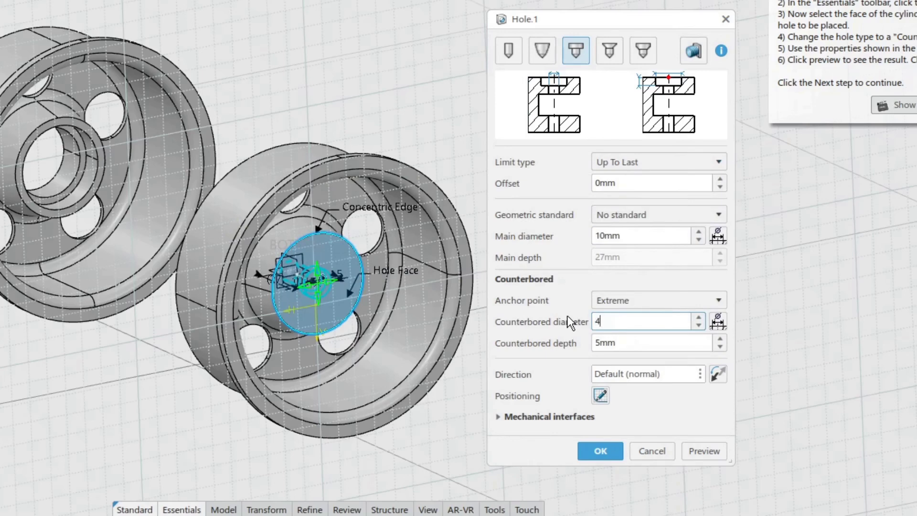
{"action": "left_click", "coordinate": [626, 236]}
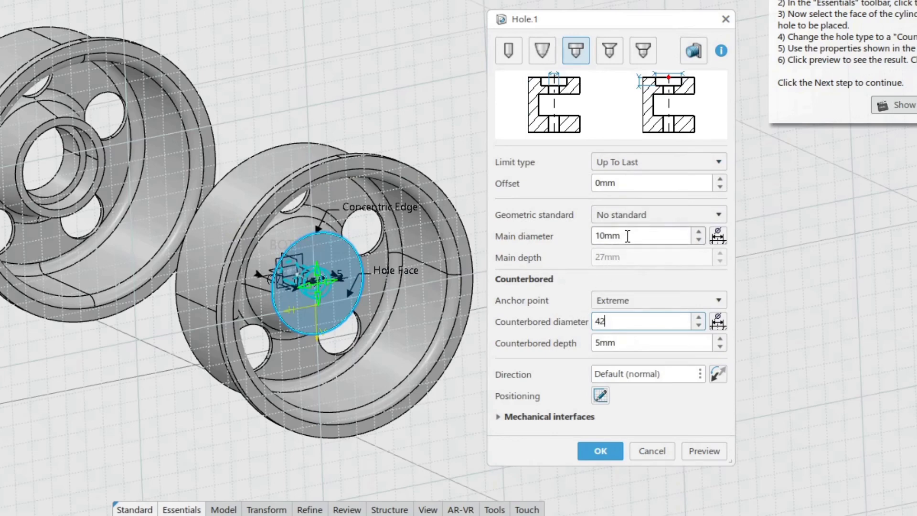
{"action": "left_click_drag", "start_coordinate": [643, 232], "coordinate": [586, 235]}
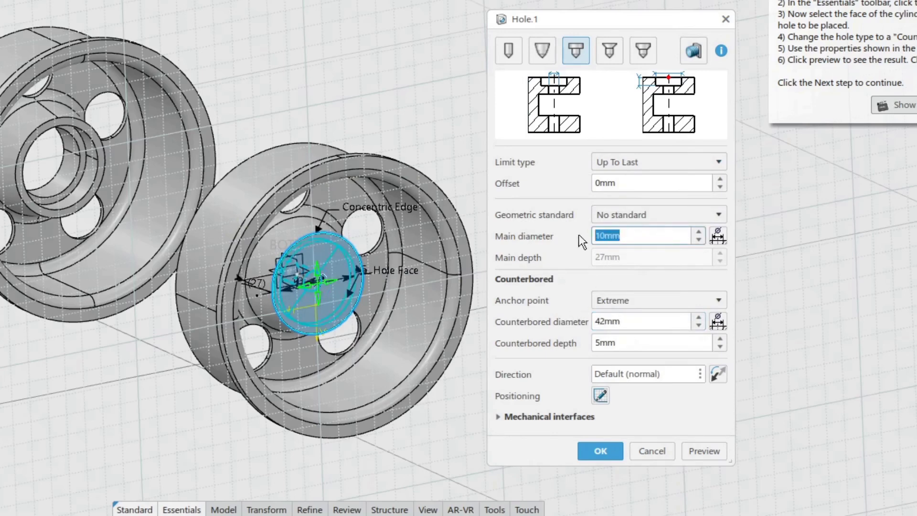
{"action": "type", "text": "35"}
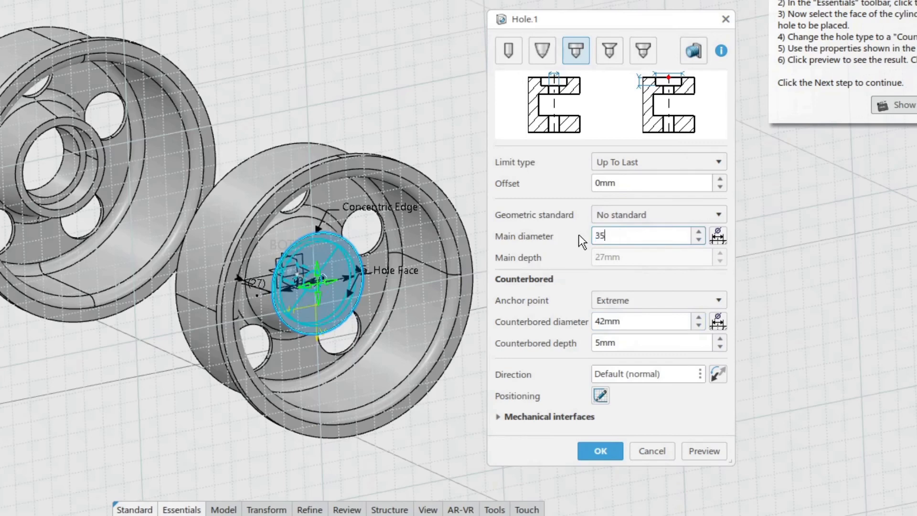
- Set the counterbored depth to 11.25 mm, preview the result and create the hole
{"action": "left_click", "coordinate": [637, 342]}
{"action": "left_click_drag", "start_coordinate": [667, 343], "coordinate": [562, 344]}
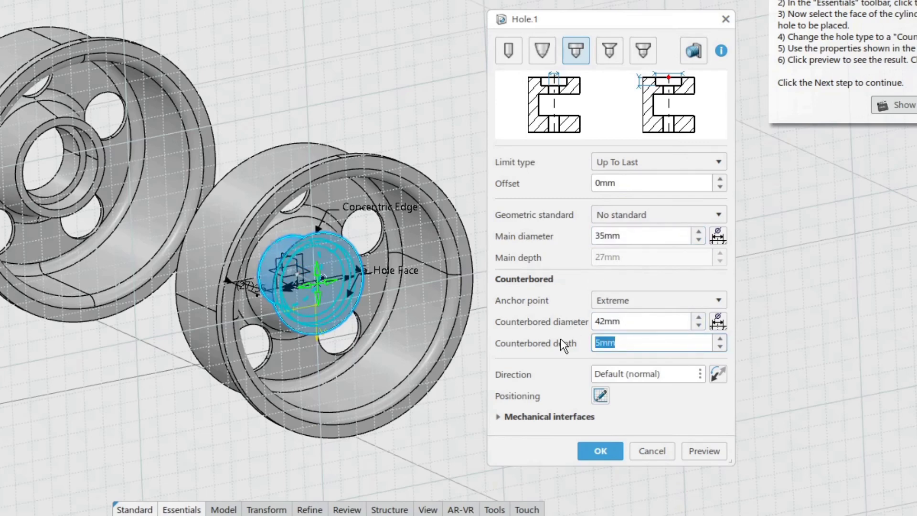
{"action": "type", "text": "11.25"}
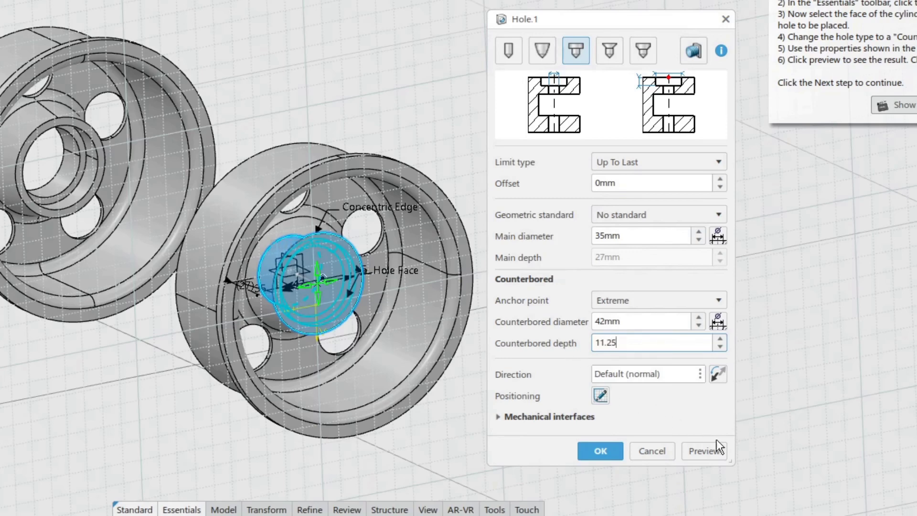
{"action": "left_click", "coordinate": [703, 451]}
{"action": "scroll", "coordinate": [310, 265], "scroll_direction": "up", "scroll_amount": 3}
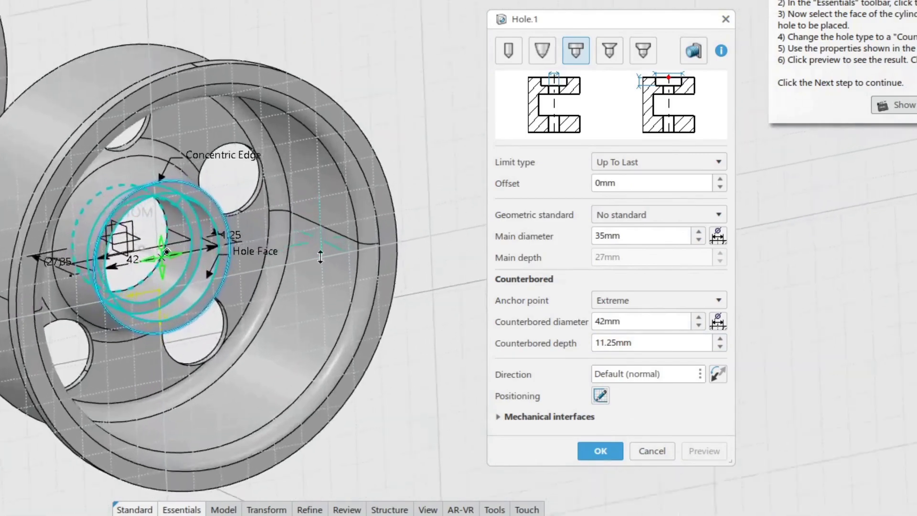
{"action": "scroll", "coordinate": [311, 265], "scroll_direction": "up", "scroll_amount": 2}
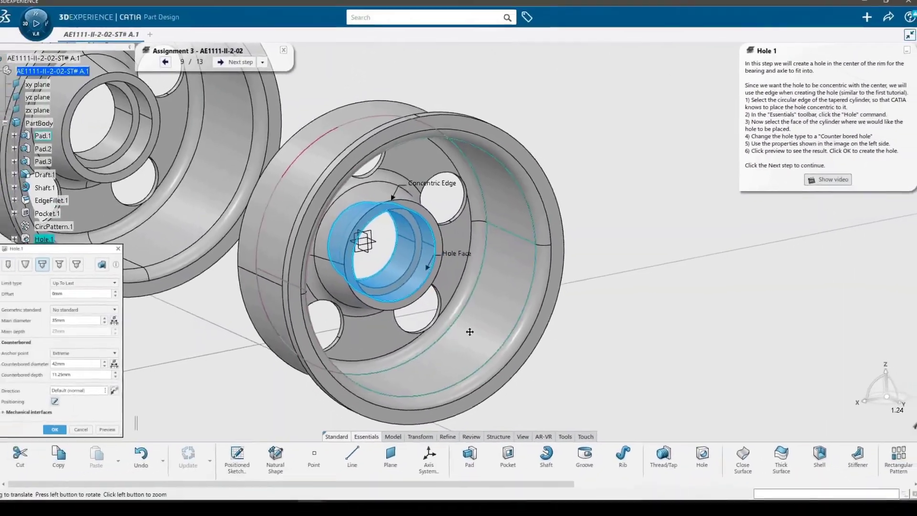
{"action": "middle_click_drag", "start_coordinate": [525, 306], "coordinate": [546, 316]}
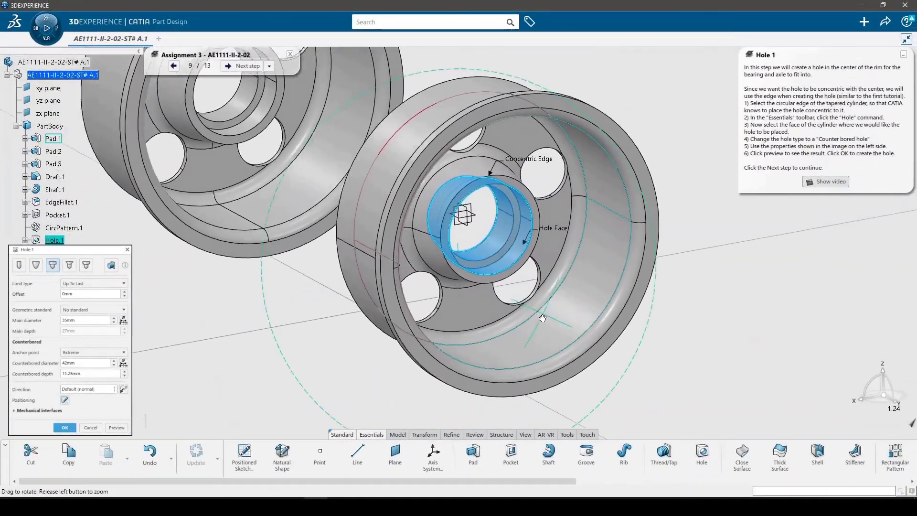
{"action": "scroll", "coordinate": [621, 335], "scroll_direction": "down", "scroll_amount": 4}
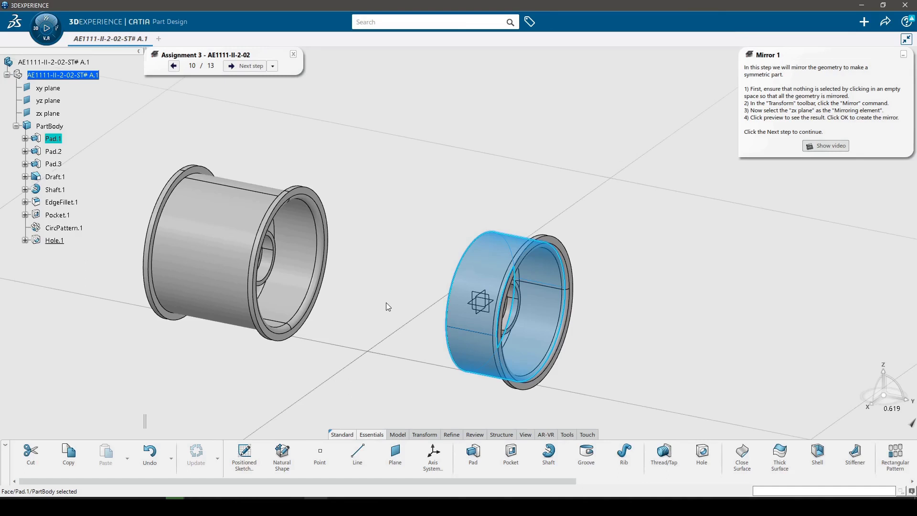
- Mirror the complete rim solid about the zx plane with nothing preselected, and preview the result
{"action": "left_click", "coordinate": [387, 304]}
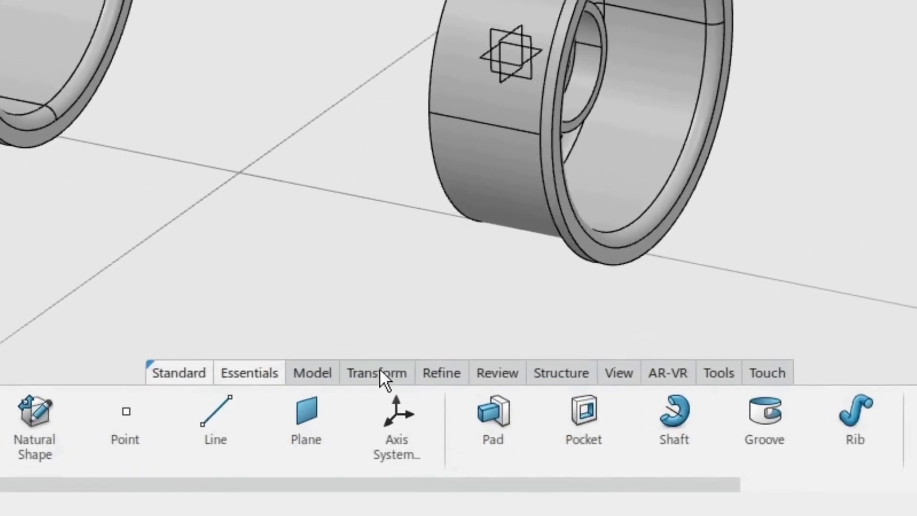
{"action": "left_click", "coordinate": [379, 370]}
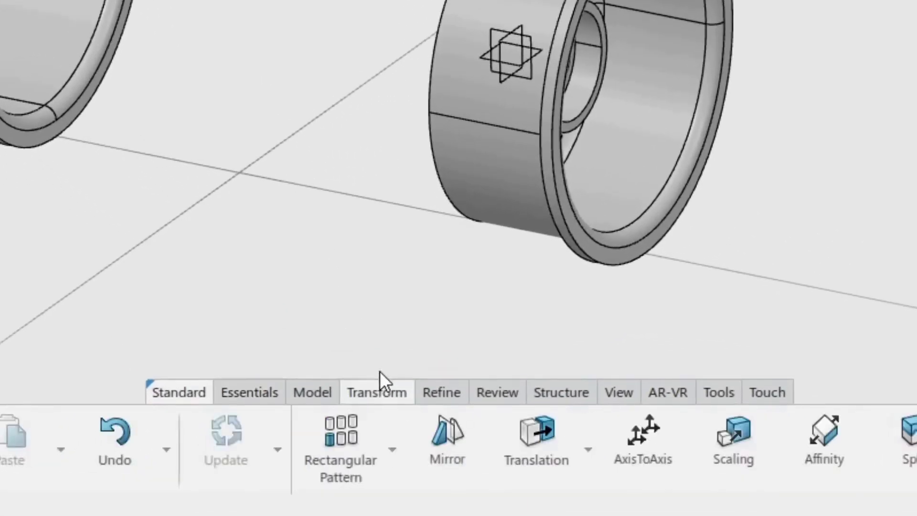
{"action": "left_click", "coordinate": [450, 445]}
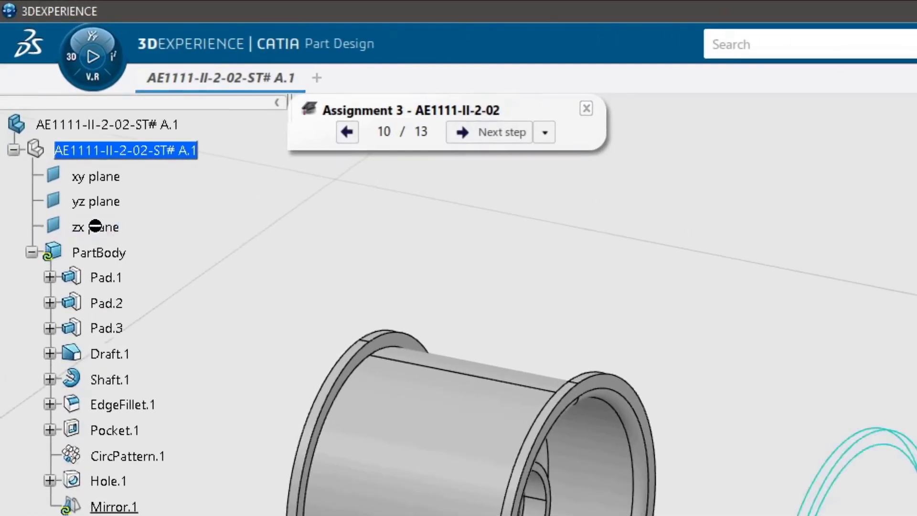
{"action": "left_click", "coordinate": [96, 226]}
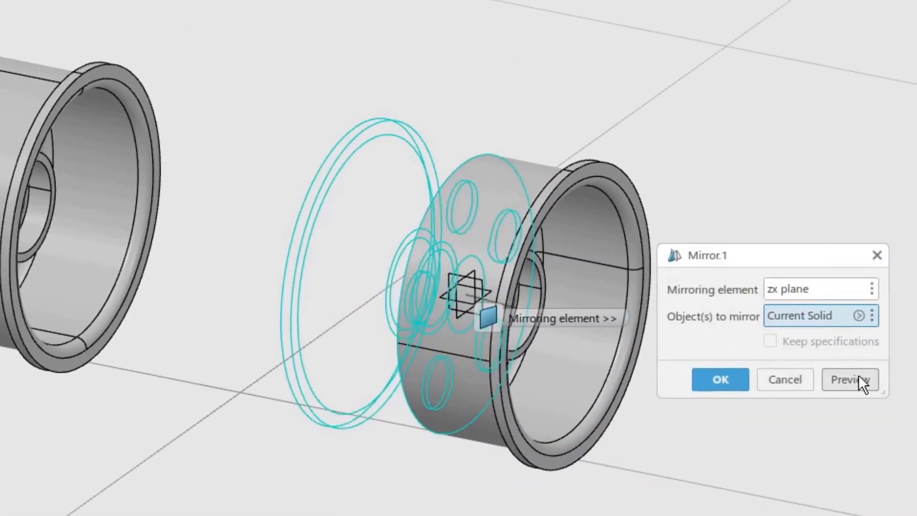
{"action": "left_click", "coordinate": [860, 377]}
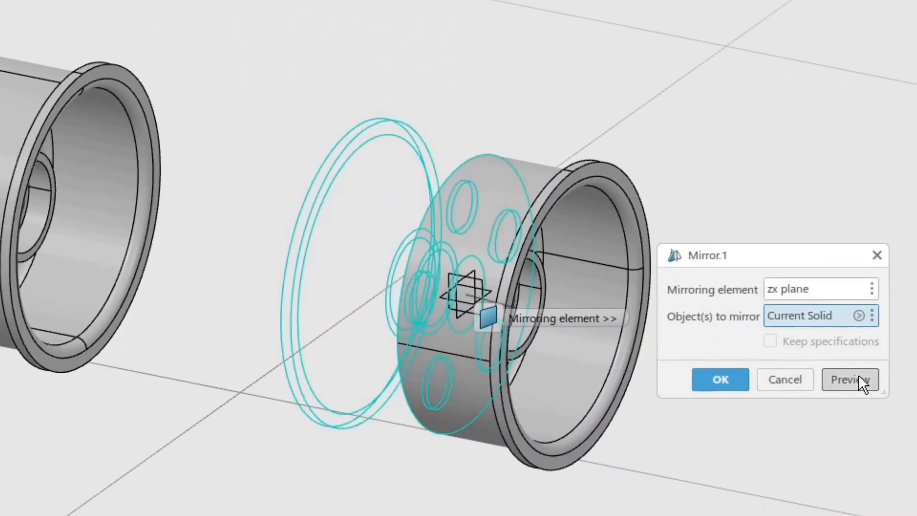
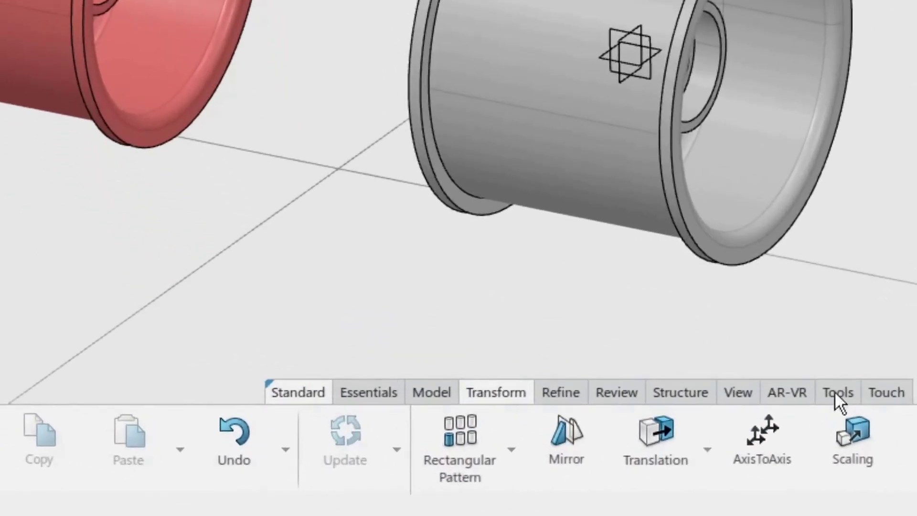
- Set the PartBody's fill colour to light red in its graphic properties
{"action": "left_click", "coordinate": [567, 442]}
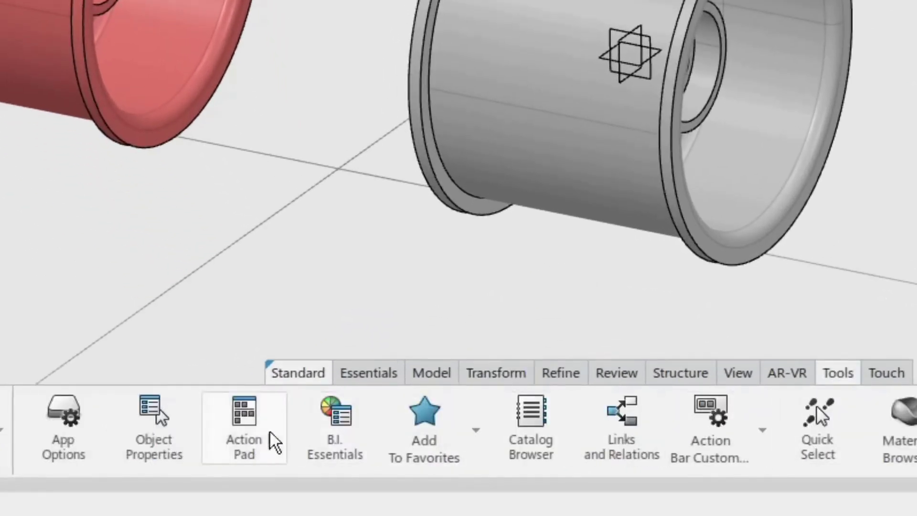
{"action": "left_click", "coordinate": [158, 423]}
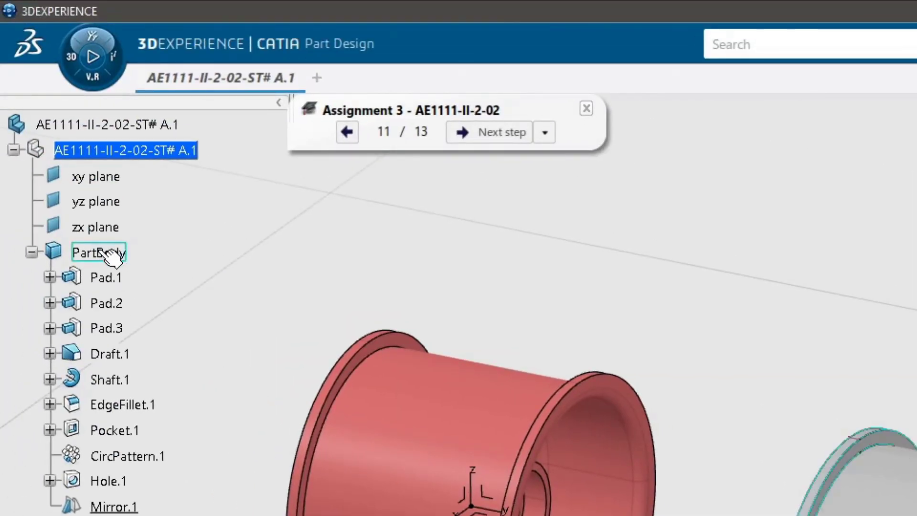
{"action": "left_click", "coordinate": [109, 256]}
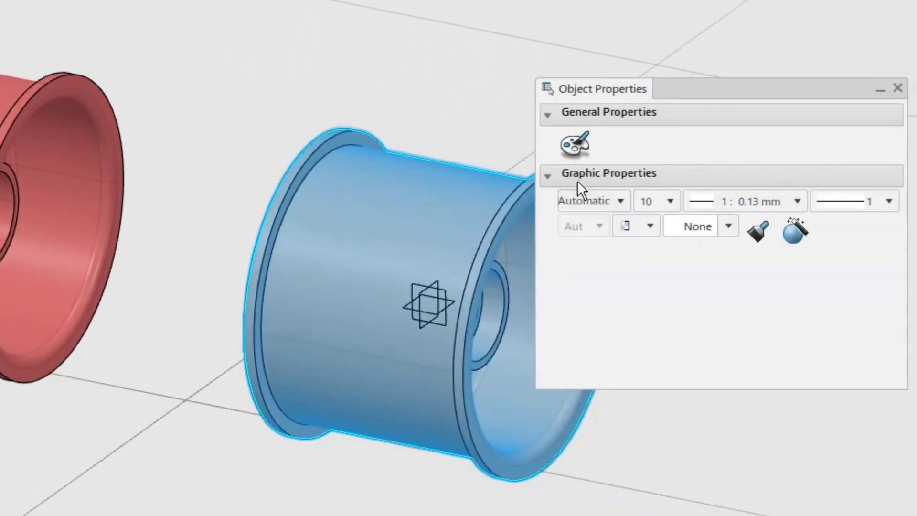
{"action": "left_click", "coordinate": [618, 201]}
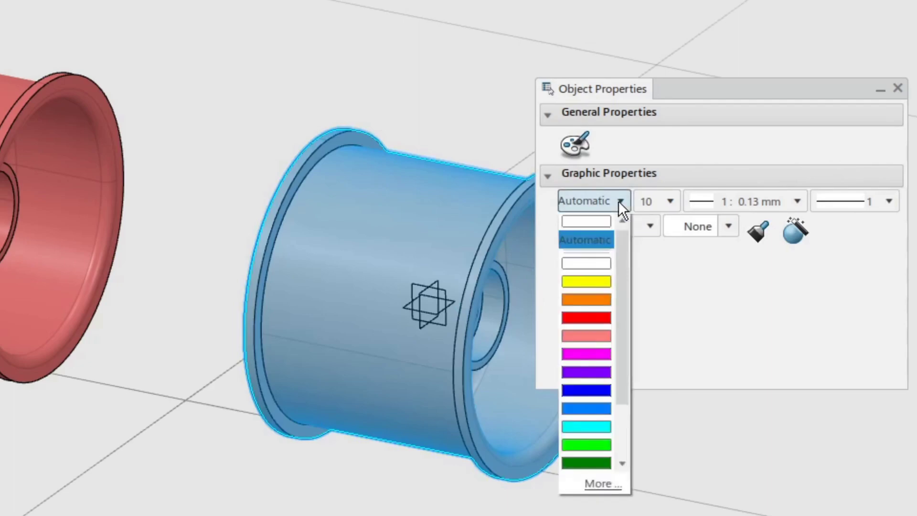
{"action": "left_click", "coordinate": [591, 337]}
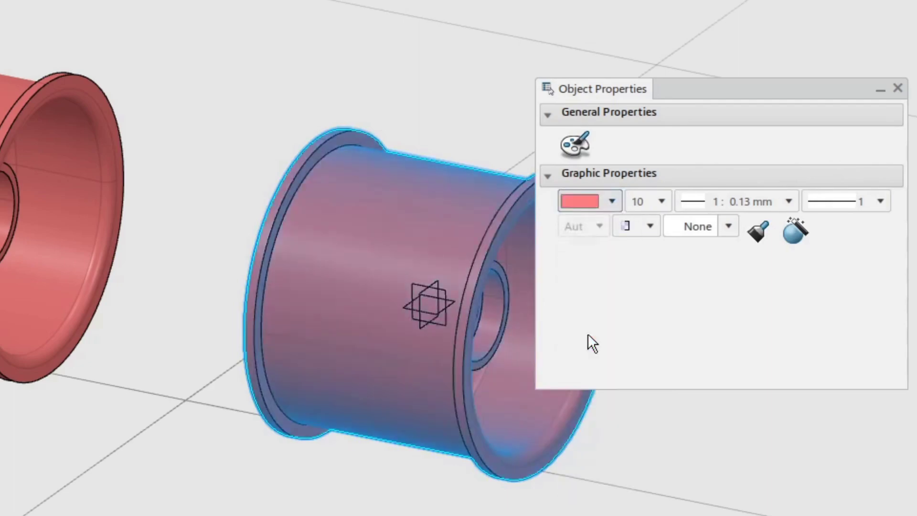
{"action": "left_click", "coordinate": [898, 87]}
{"action": "left_click", "coordinate": [876, 120]}
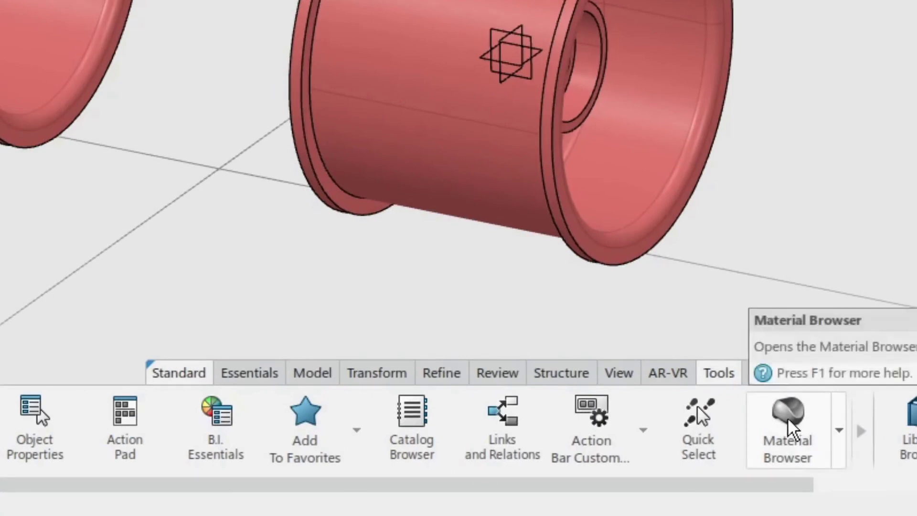
- Open the material browser, search for Magnesium and restrict the results to the Public Database collaborative space
{"action": "left_click", "coordinate": [788, 418]}
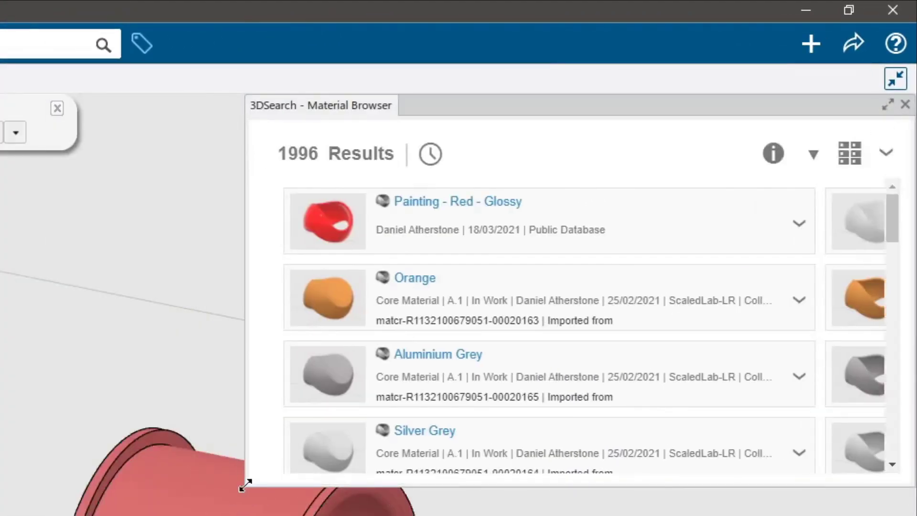
{"action": "left_click_drag", "start_coordinate": [245, 483], "coordinate": [518, 373]}
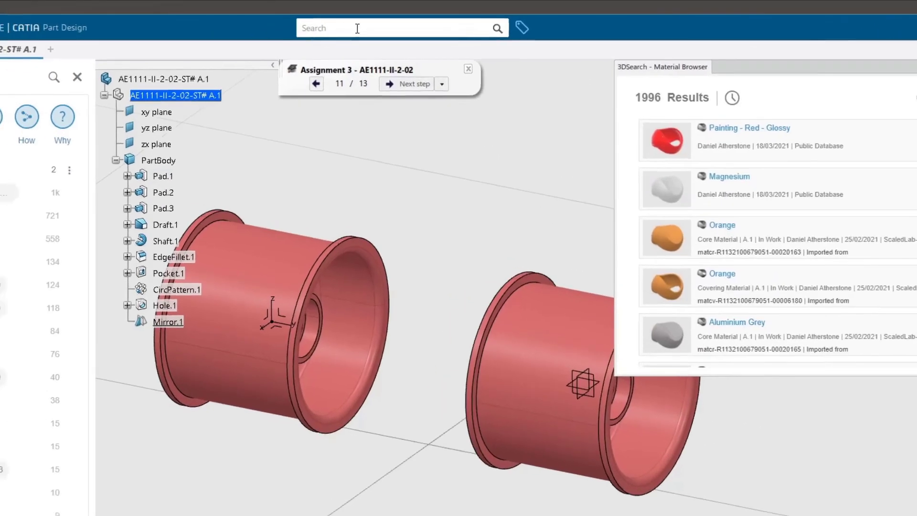
{"action": "left_click", "coordinate": [348, 28]}
{"action": "type", "text": "Magnesium"}
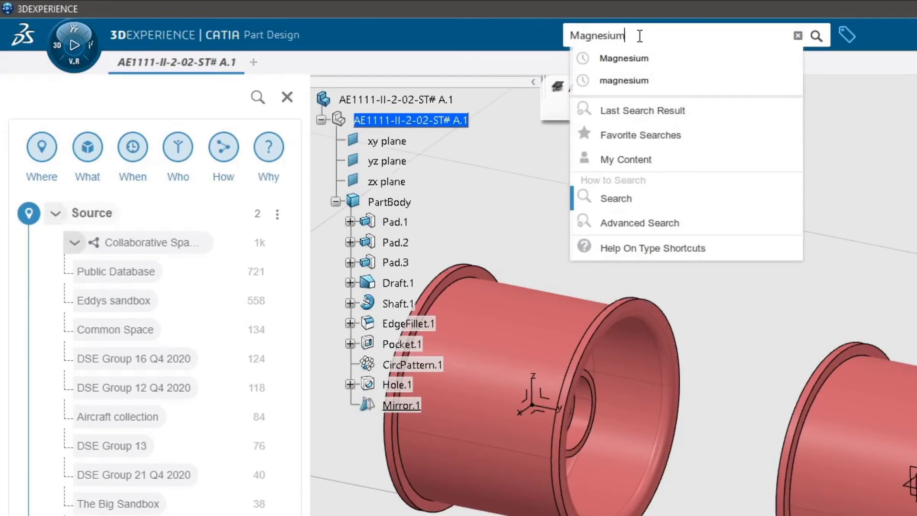
{"action": "key", "text": "Return"}
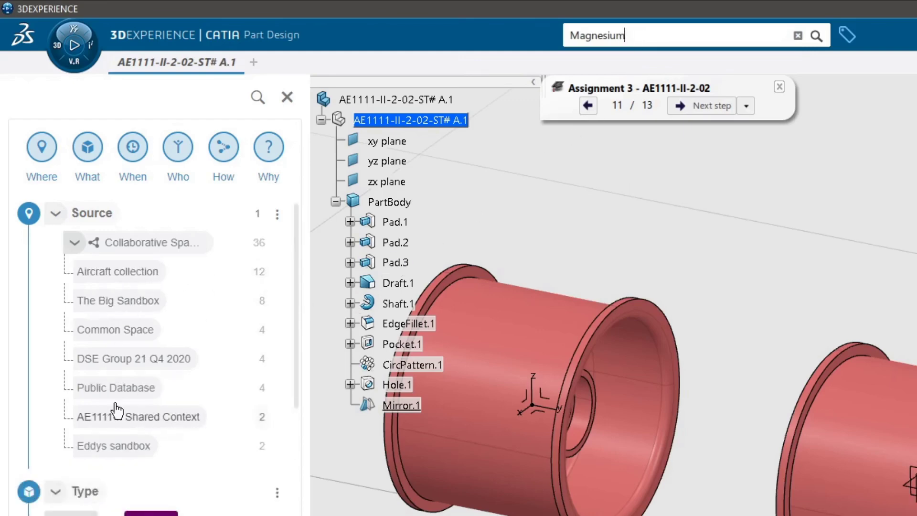
{"action": "left_click", "coordinate": [127, 387]}
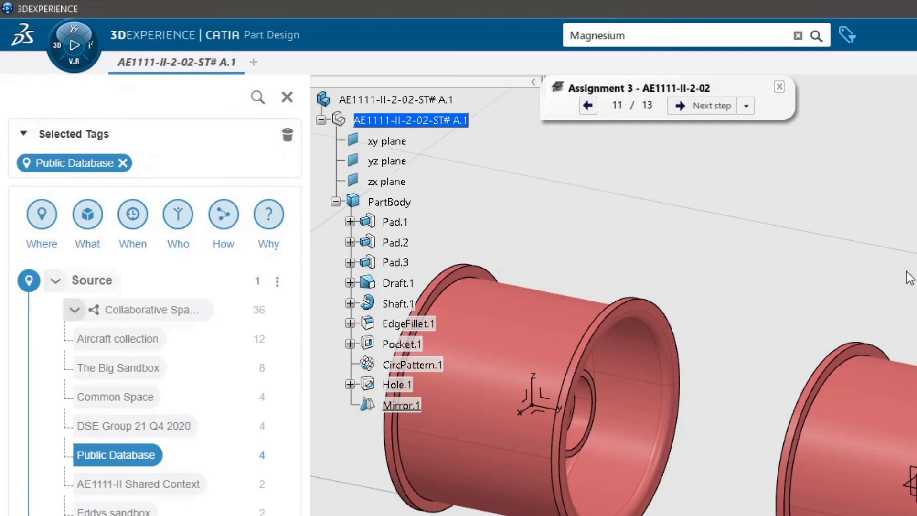
{"action": "left_click", "coordinate": [848, 31]}
{"action": "left_click", "coordinate": [847, 34]}
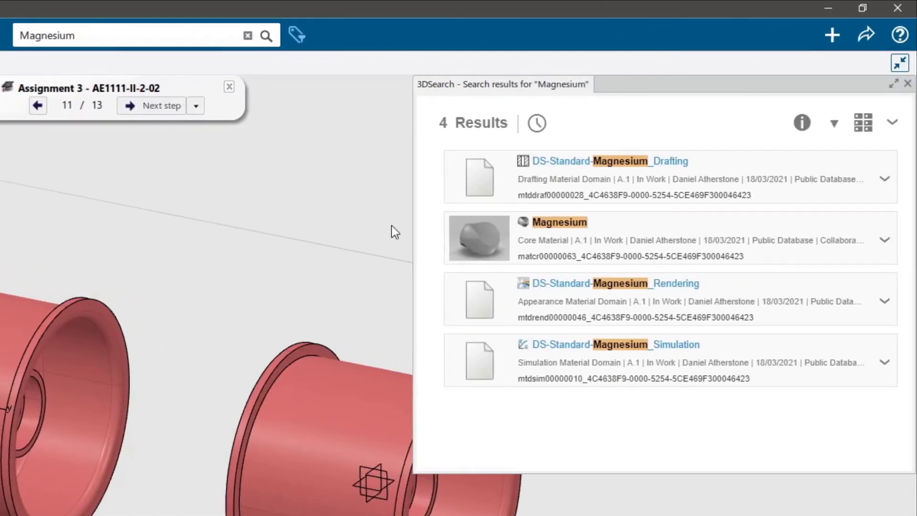
- Apply the Magnesium core material from the search results to the rim and finish the material command
{"action": "left_click", "coordinate": [888, 245]}
{"action": "right_click", "coordinate": [888, 245]}
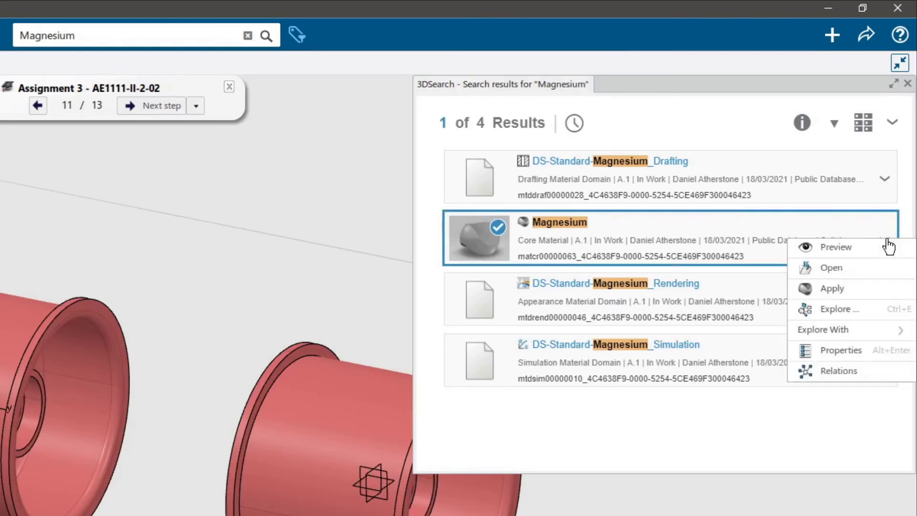
{"action": "left_click", "coordinate": [822, 288]}
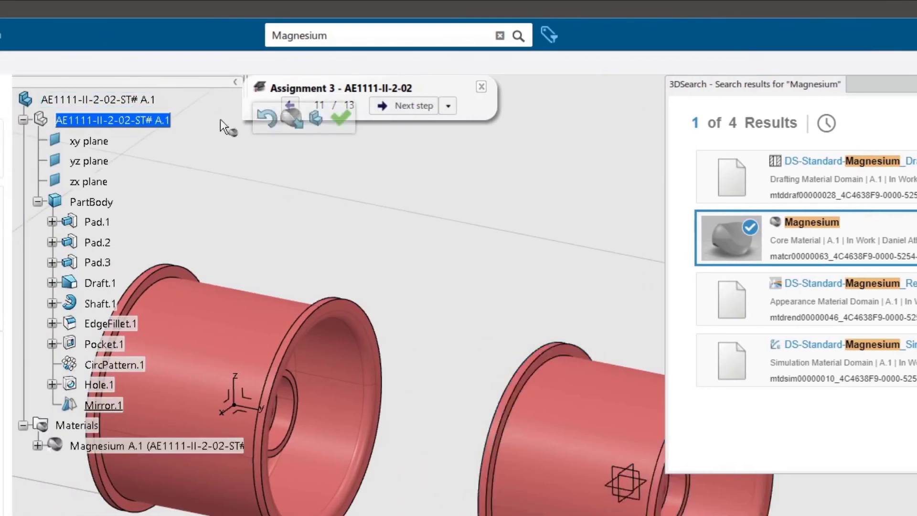
{"action": "left_click_drag", "start_coordinate": [261, 133], "coordinate": [354, 225]}
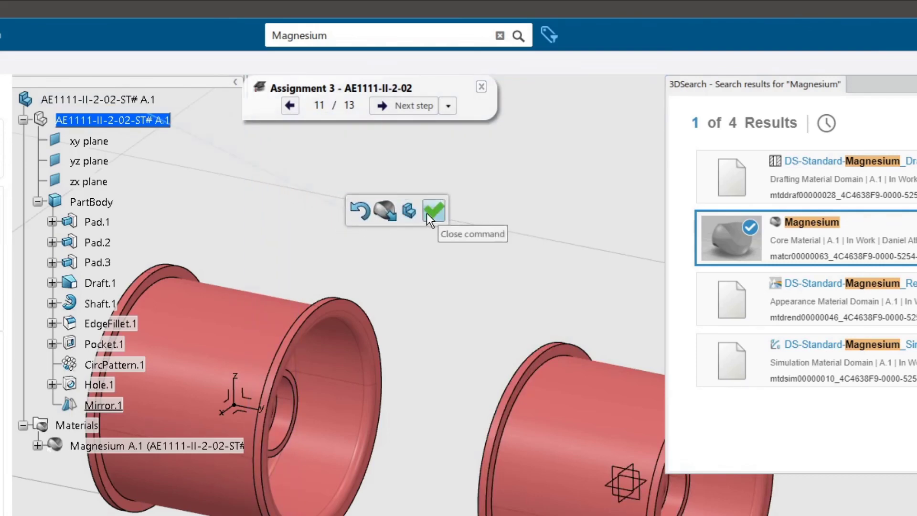
{"action": "left_click", "coordinate": [434, 211]}
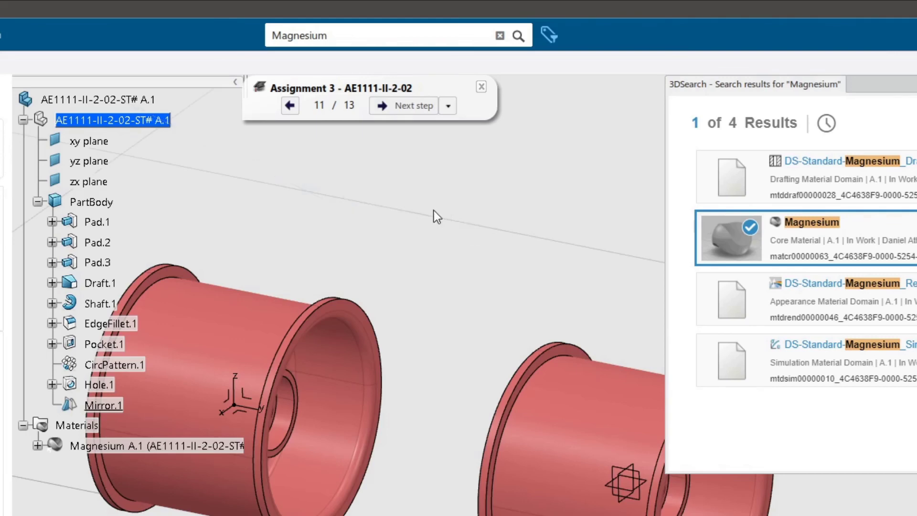
- Search for the covering material Painting - Red - Glossy, apply it to the root product and close the search results
{"action": "left_click", "coordinate": [351, 45]}
{"action": "type", "text": "Painting - Red - Glossy"}
{"action": "key", "text": "Return"}
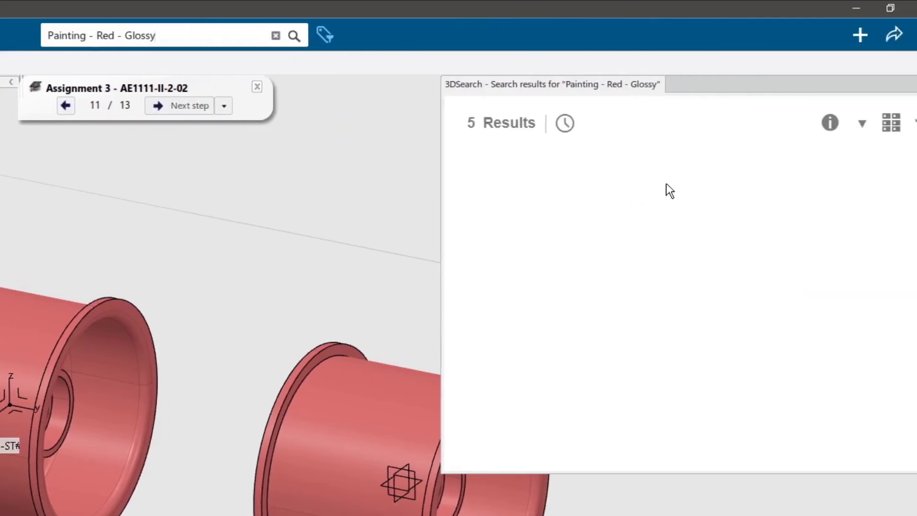
{"action": "left_click", "coordinate": [886, 181]}
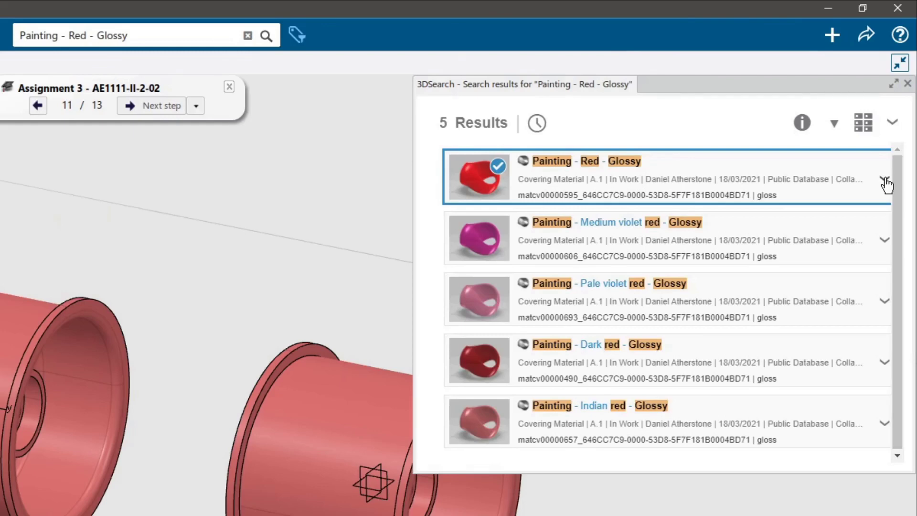
{"action": "left_click", "coordinate": [886, 183]}
{"action": "left_click", "coordinate": [833, 226]}
{"action": "left_click", "coordinate": [127, 120]}
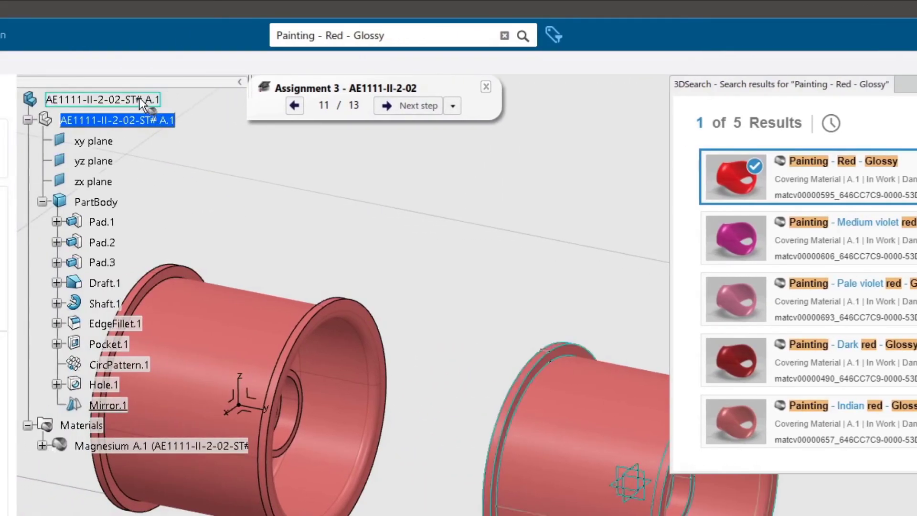
{"action": "left_click", "coordinate": [140, 98]}
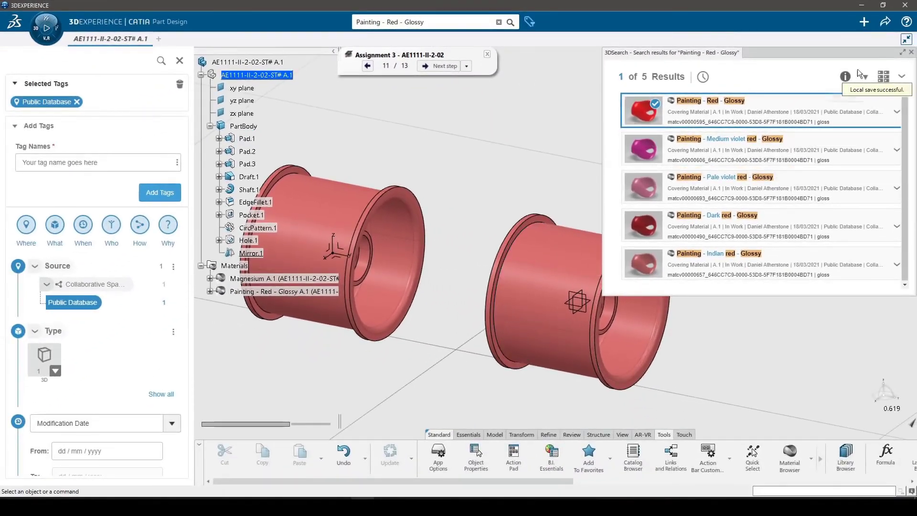
{"action": "left_click", "coordinate": [911, 52]}
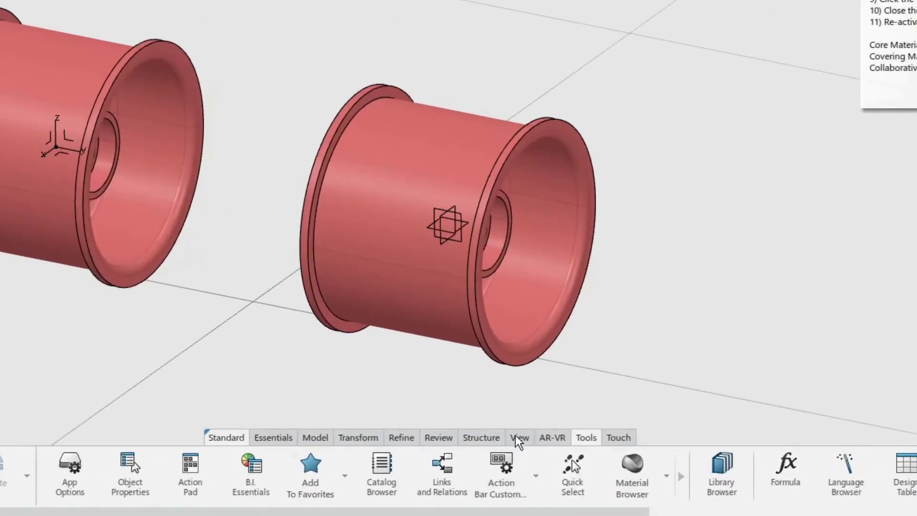
- Check the rim in the view mode that uses object material without edges, and restore the shaded view with edges
{"action": "left_click", "coordinate": [519, 438]}
{"action": "left_click", "coordinate": [682, 484]}
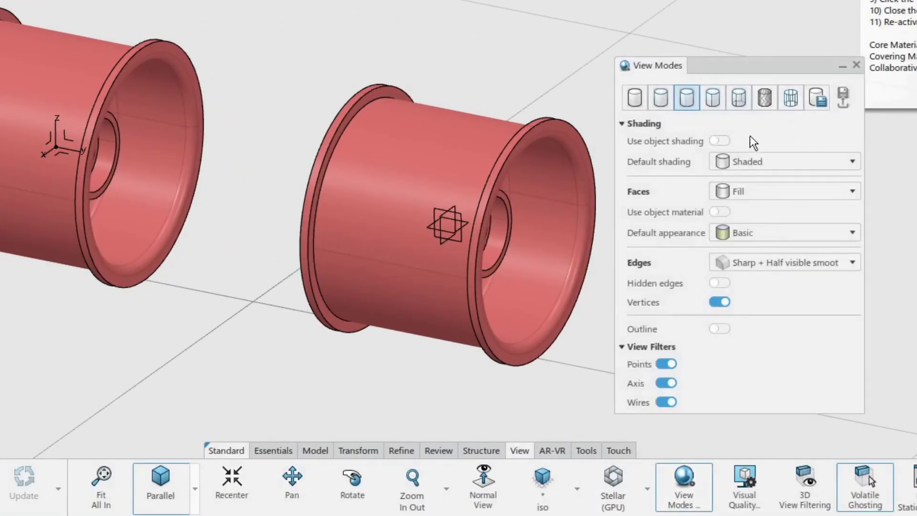
{"action": "left_click", "coordinate": [769, 99]}
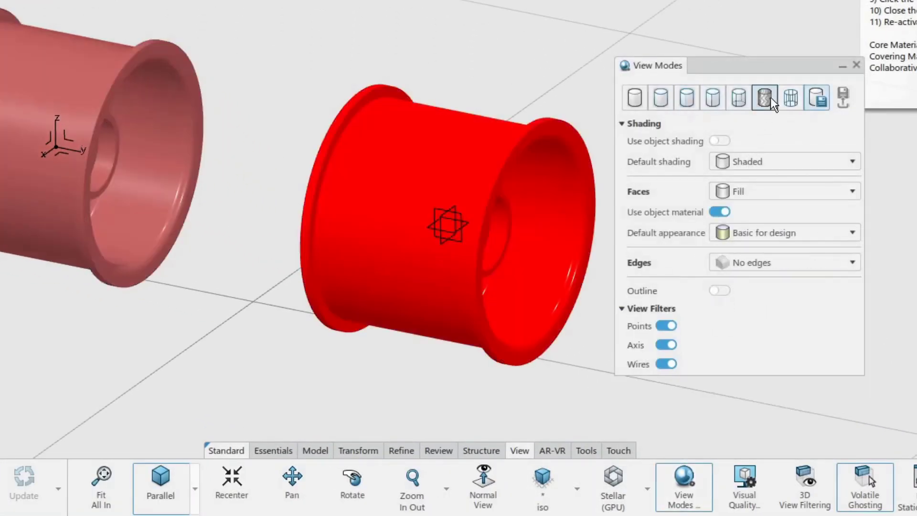
{"action": "left_click", "coordinate": [686, 100]}
{"action": "left_click", "coordinate": [856, 66]}
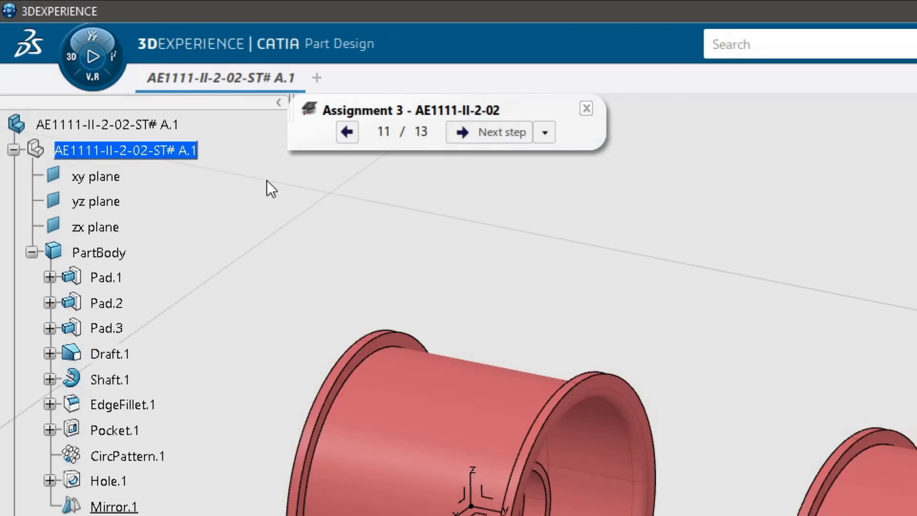
- Activate the root product and reveal its Weight Definition information with B.I. Essentials
{"action": "double_click", "coordinate": [157, 127]}
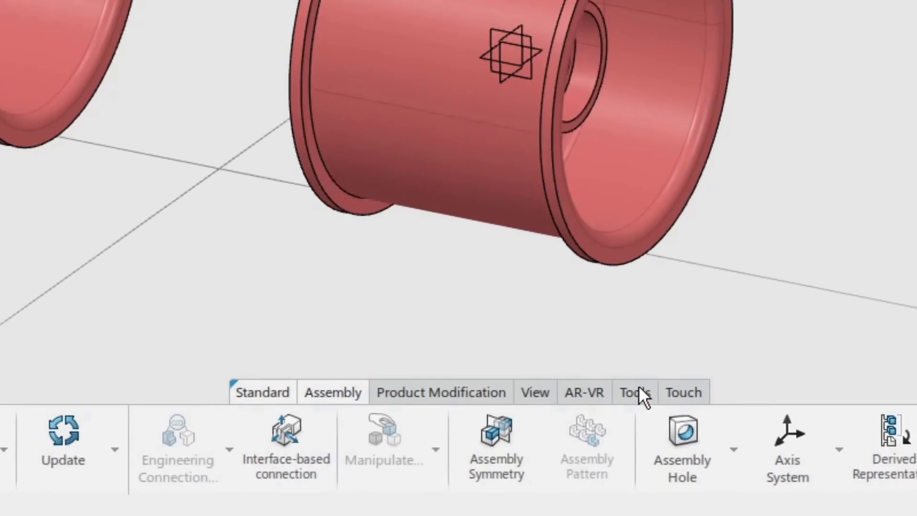
{"action": "left_click", "coordinate": [637, 390]}
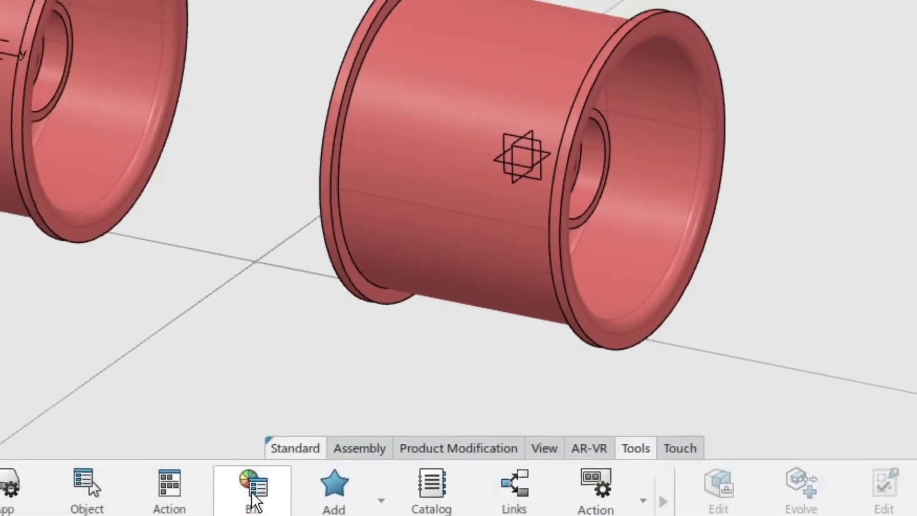
{"action": "left_click", "coordinate": [251, 492]}
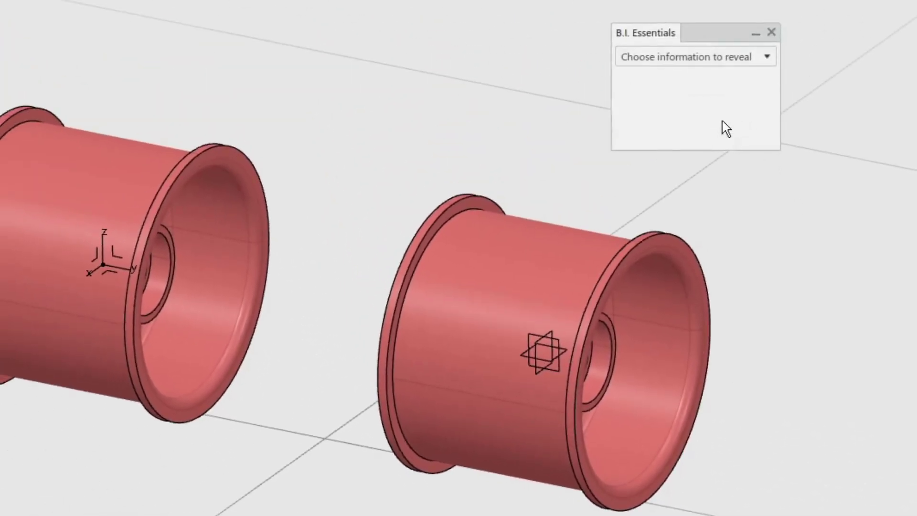
{"action": "left_click", "coordinate": [700, 59]}
{"action": "left_click_drag", "start_coordinate": [765, 96], "coordinate": [782, 207]}
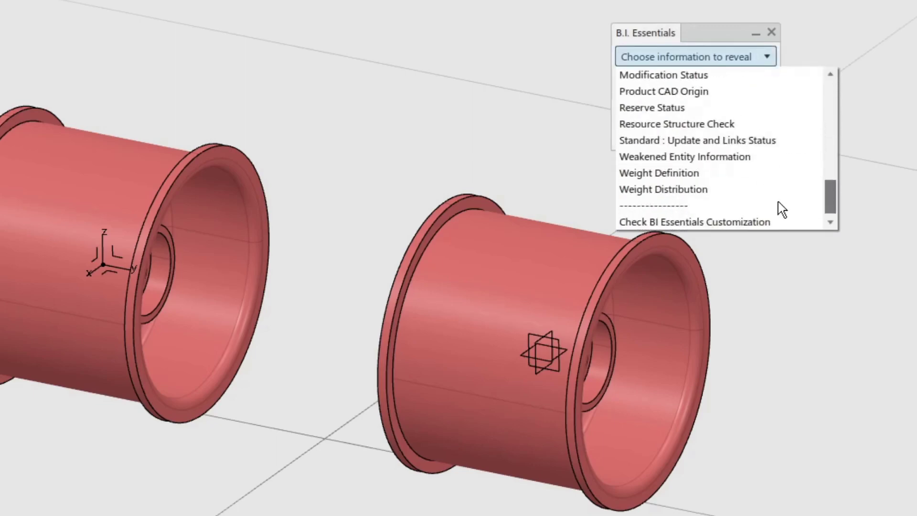
{"action": "left_click", "coordinate": [674, 173]}
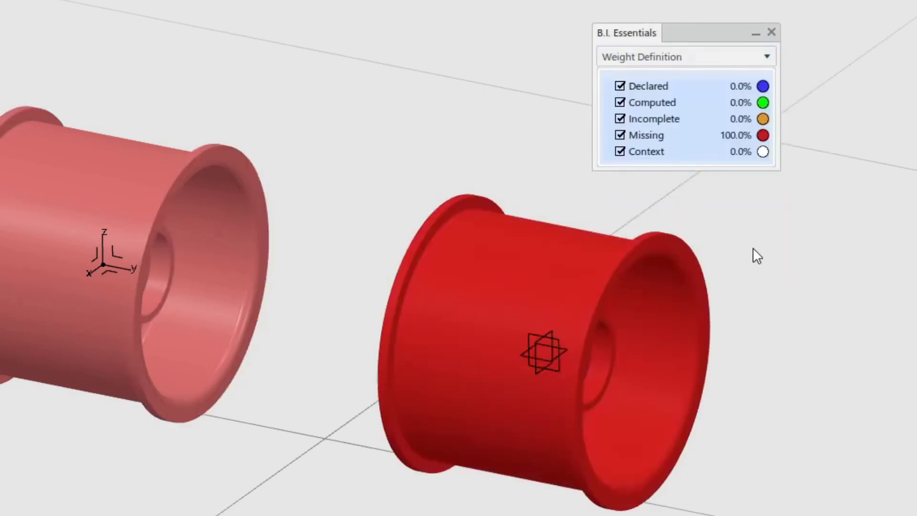
- Compute the rim's weight from its geometry, and close the weight results and the B.I. Essentials display
{"action": "left_click", "coordinate": [534, 306]}
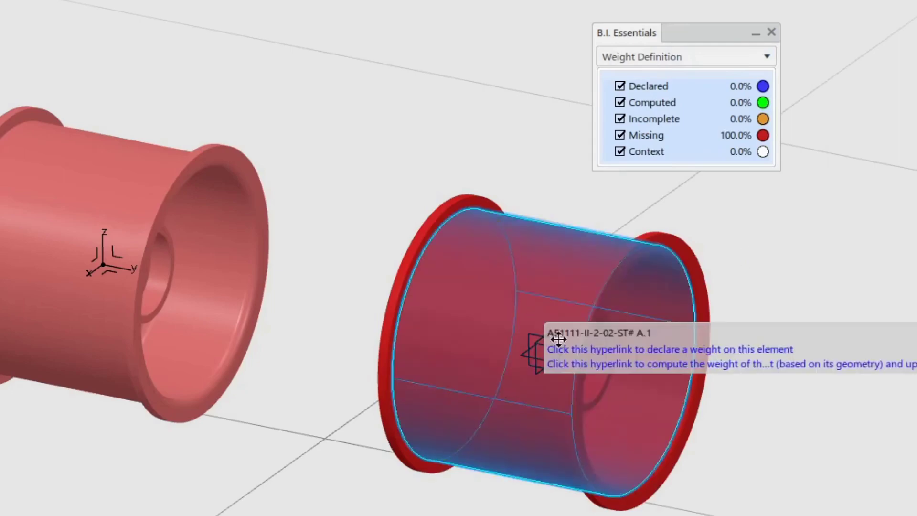
{"action": "left_click", "coordinate": [617, 365]}
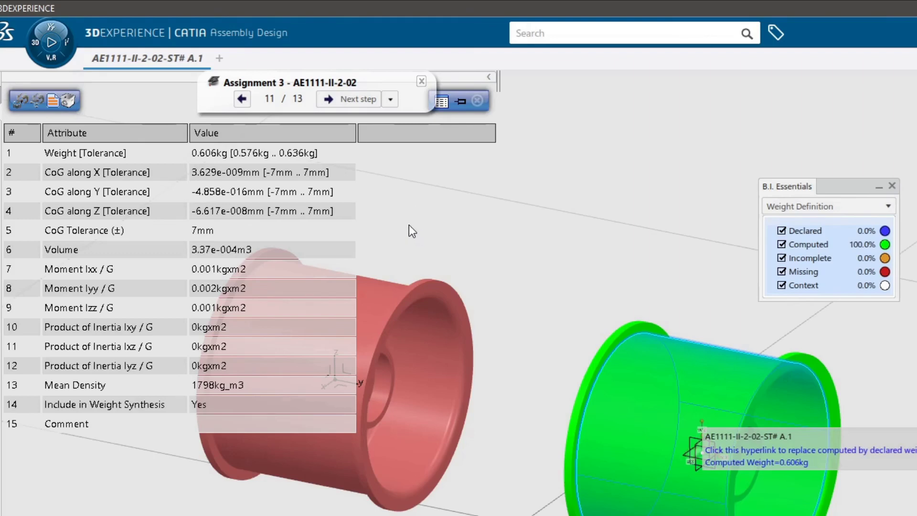
{"action": "left_click", "coordinate": [477, 101]}
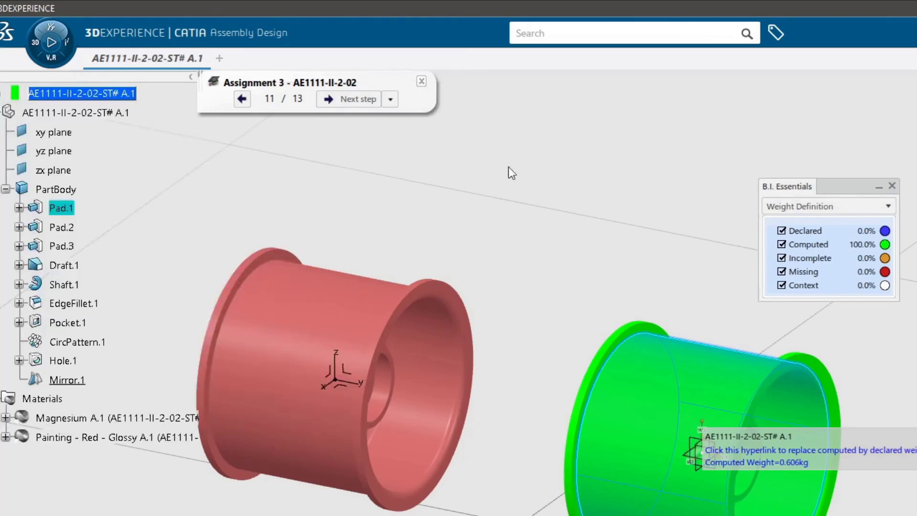
{"action": "left_click", "coordinate": [892, 186]}
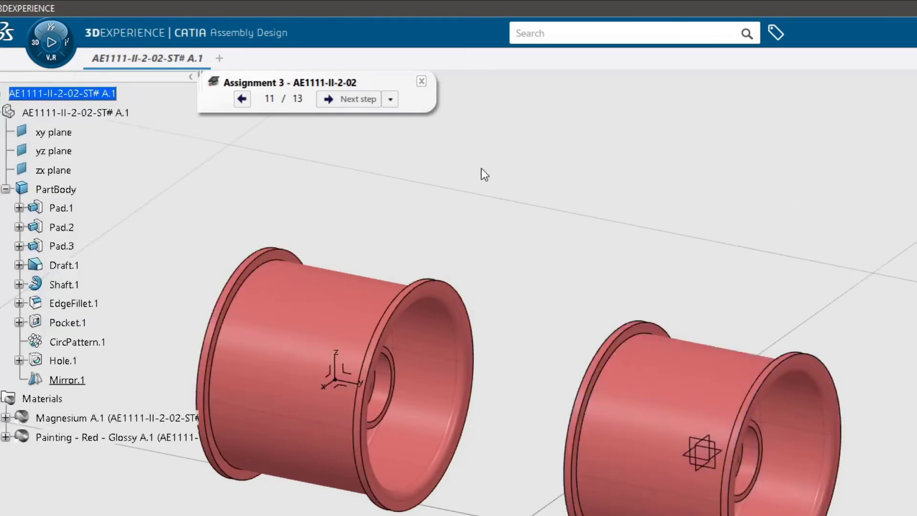
- Activate the rim's 3D shape under the root product for editing in Part Design
{"action": "double_click", "coordinate": [105, 114]}
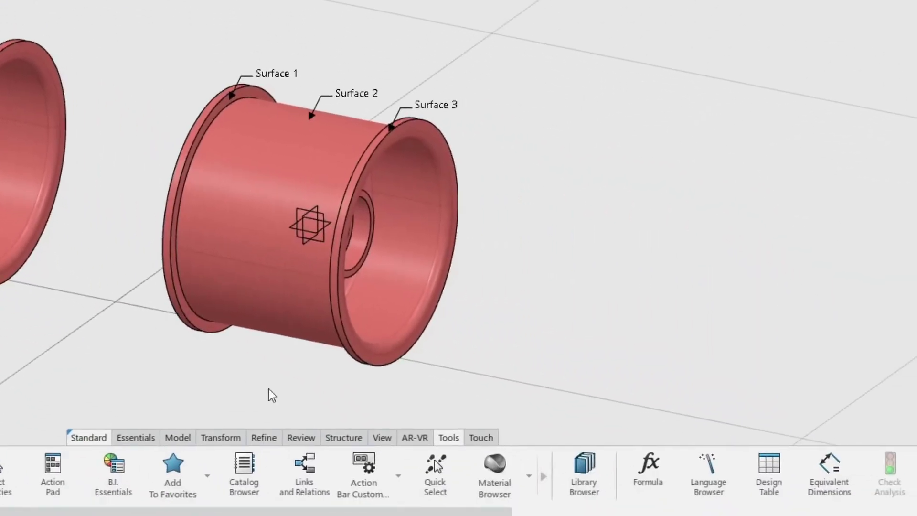
- Check the rim in the material view mode without edges, restore the shaded view with edges and close View Modes
{"action": "left_click", "coordinate": [381, 437]}
{"action": "left_click", "coordinate": [544, 479]}
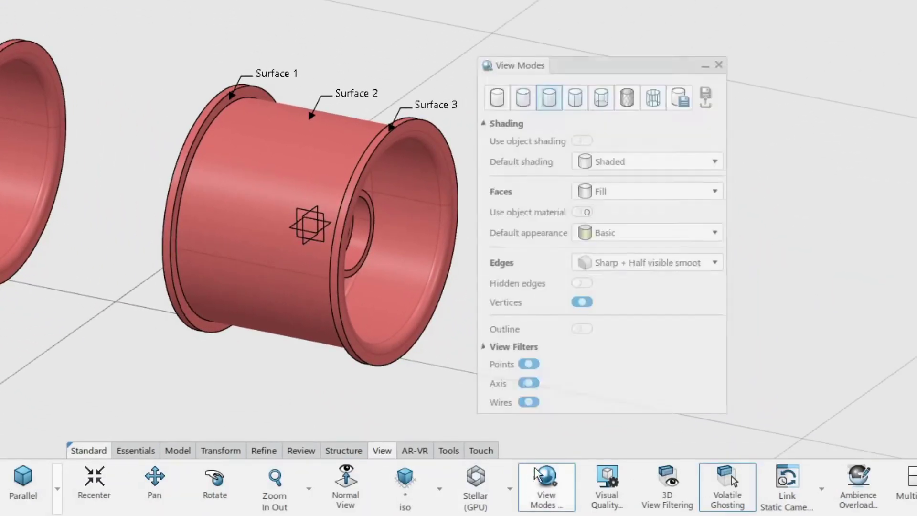
{"action": "left_click", "coordinate": [627, 97]}
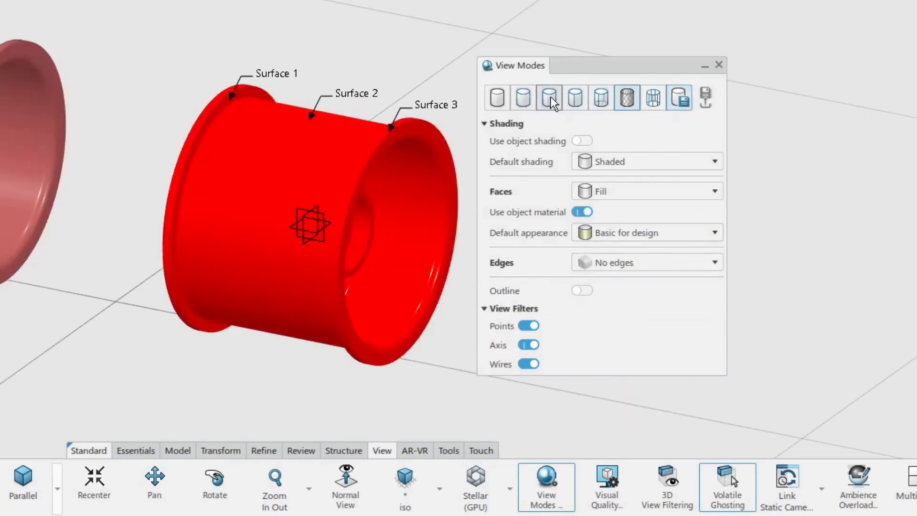
{"action": "left_click", "coordinate": [549, 98]}
{"action": "left_click", "coordinate": [719, 65]}
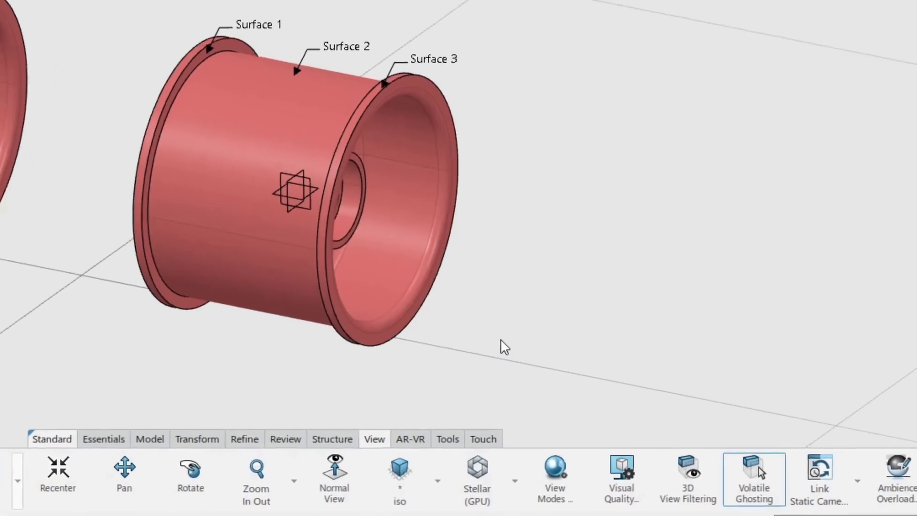
- Insert a geometrical set named Link to AE1111-II-2-03 under the rim's 3D shape
{"action": "left_click", "coordinate": [294, 403]}
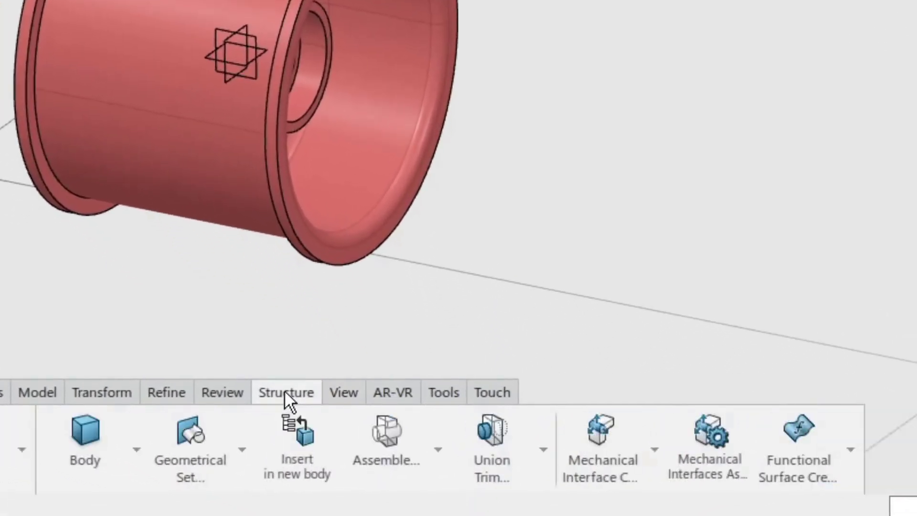
{"action": "left_click", "coordinate": [195, 434]}
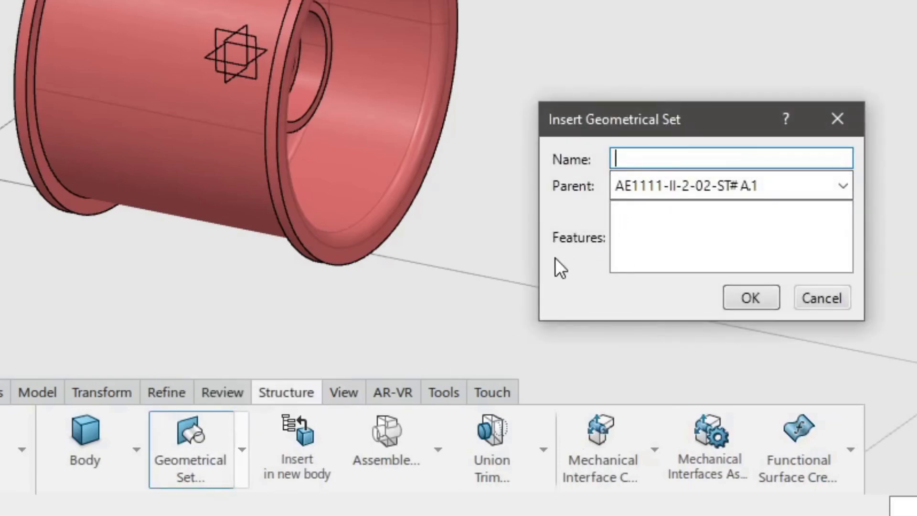
{"action": "type", "text": "Link to AE1111-II-2-03"}
{"action": "left_click", "coordinate": [761, 297]}
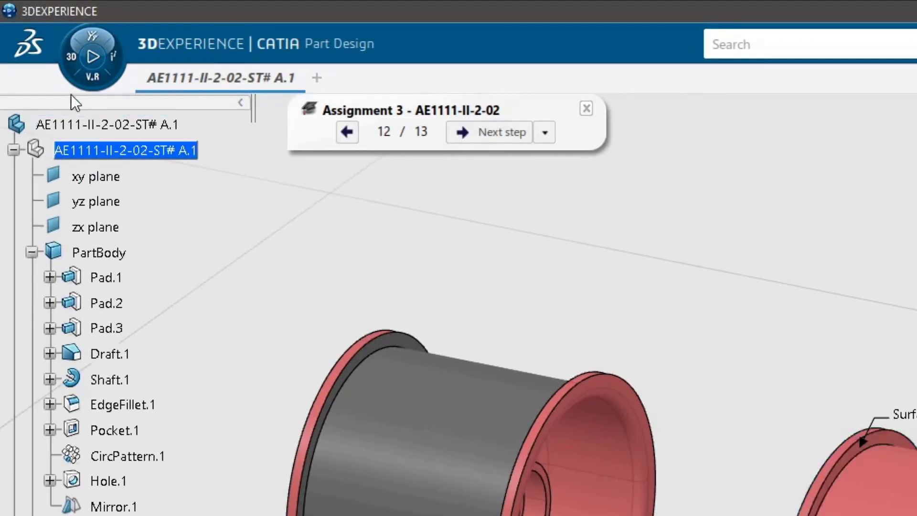
- Search for the Generative Shape Design app and switch to it
{"action": "left_click", "coordinate": [67, 66]}
{"action": "left_click", "coordinate": [67, 194]}
{"action": "type", "text": "Generative Shape Design"}
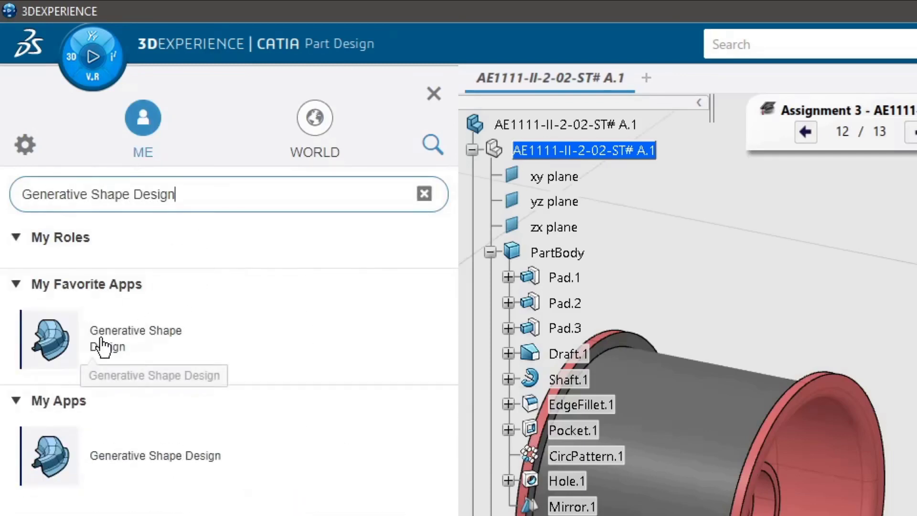
{"action": "left_click", "coordinate": [375, 455]}
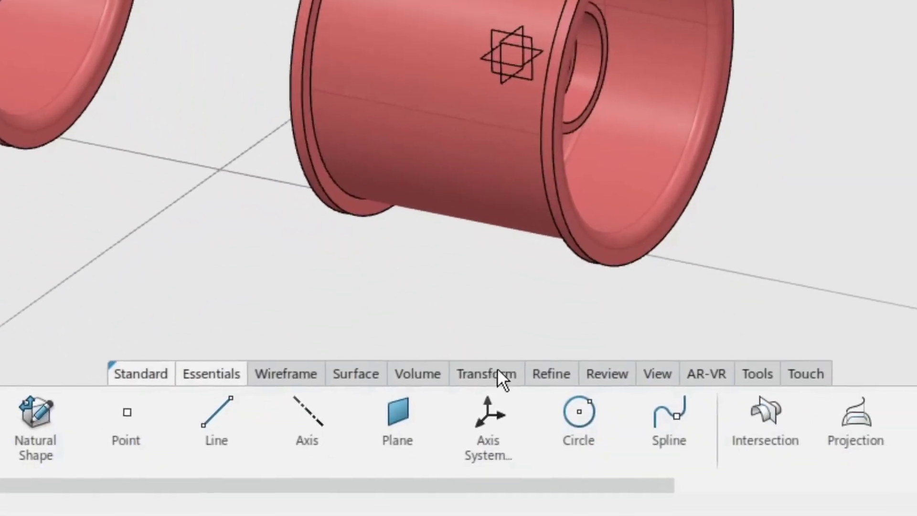
- Create a Multiple Extract of the rim's outer cylindrical face and the two adjoining inner flange faces, labelled Surface 1 to 3, without propagation
{"action": "left_click", "coordinate": [488, 394]}
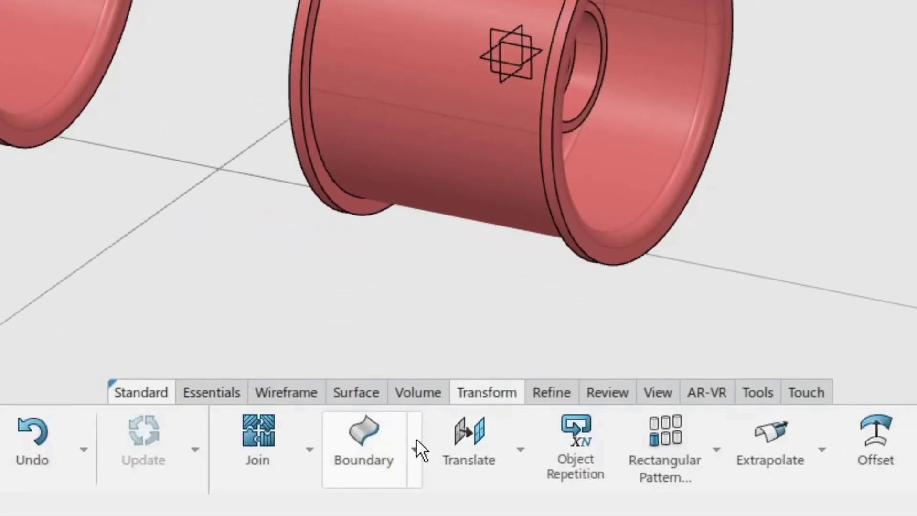
{"action": "left_click", "coordinate": [415, 448]}
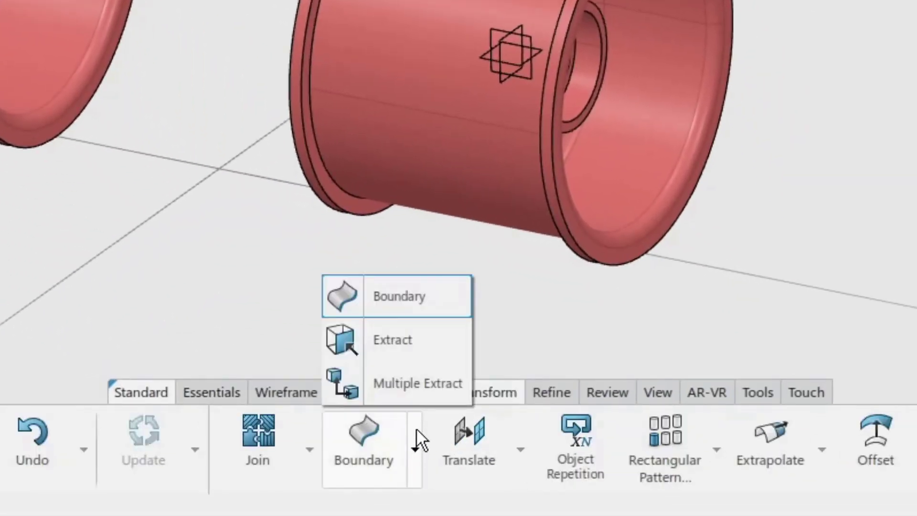
{"action": "left_click", "coordinate": [407, 384]}
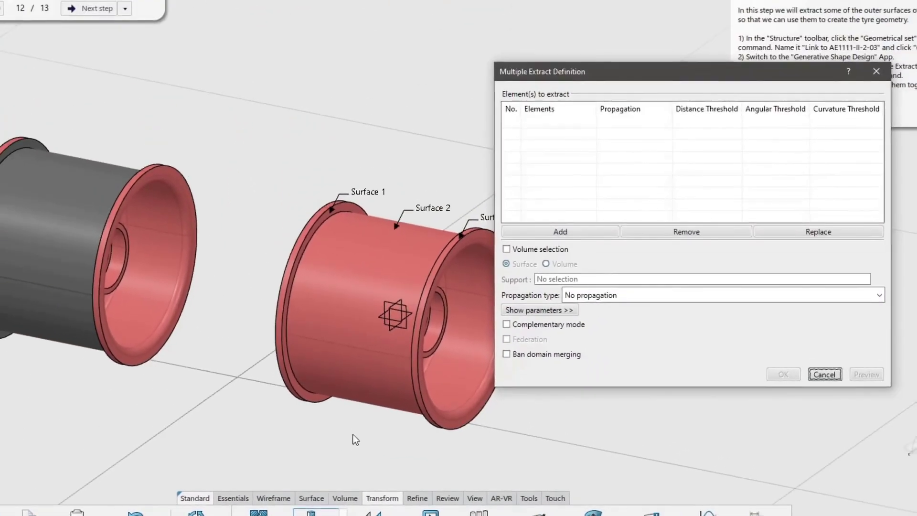
{"action": "middle_click_drag", "start_coordinate": [373, 399], "coordinate": [323, 310]}
{"action": "middle_click_drag", "start_coordinate": [313, 363], "coordinate": [286, 361]}
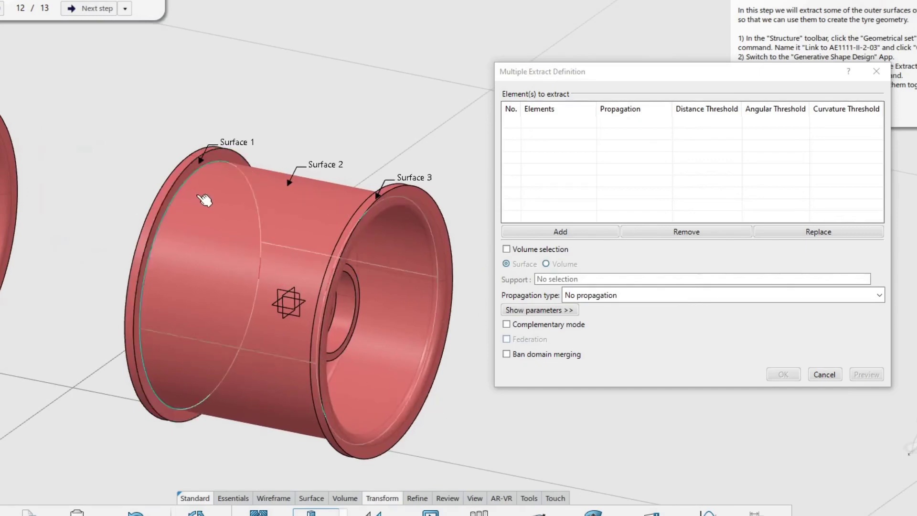
{"action": "scroll", "coordinate": [205, 197], "scroll_direction": "up", "scroll_amount": 4}
{"action": "left_click", "coordinate": [221, 76]}
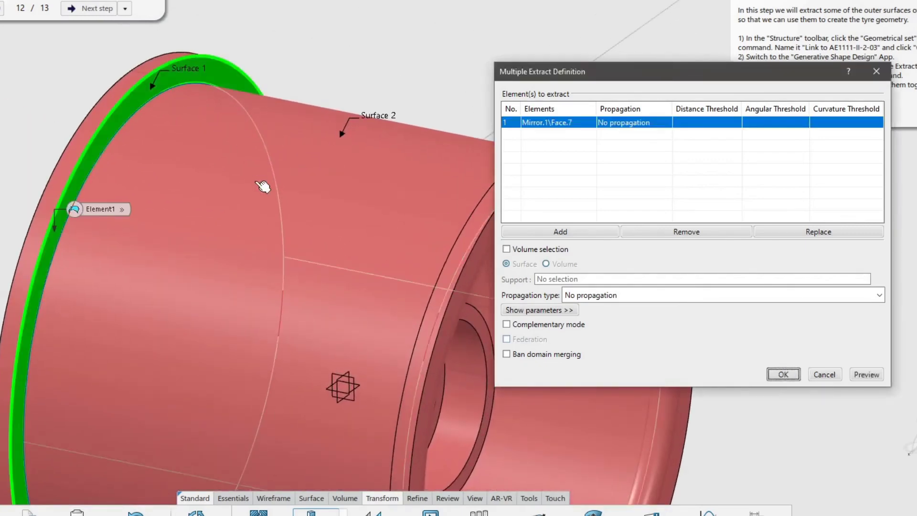
{"action": "left_click", "coordinate": [290, 207]}
{"action": "middle_click_drag", "start_coordinate": [291, 207], "coordinate": [363, 354]}
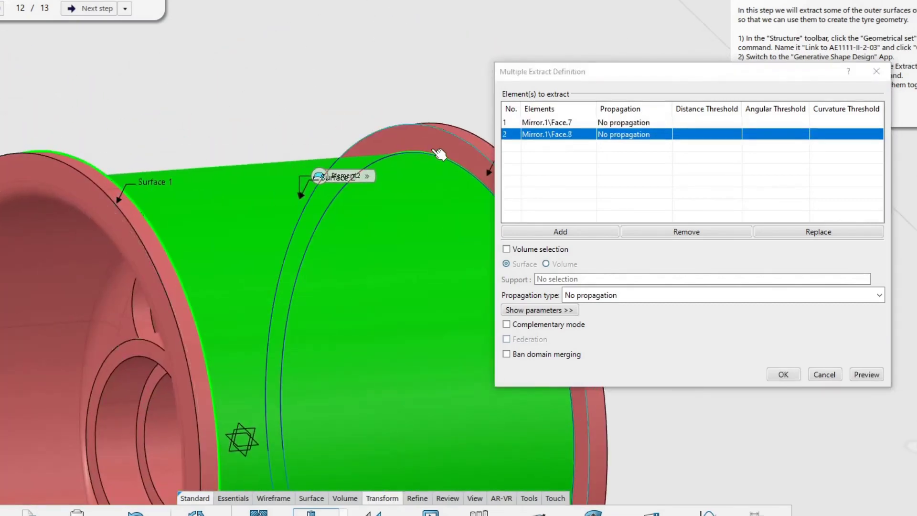
{"action": "left_click", "coordinate": [397, 373]}
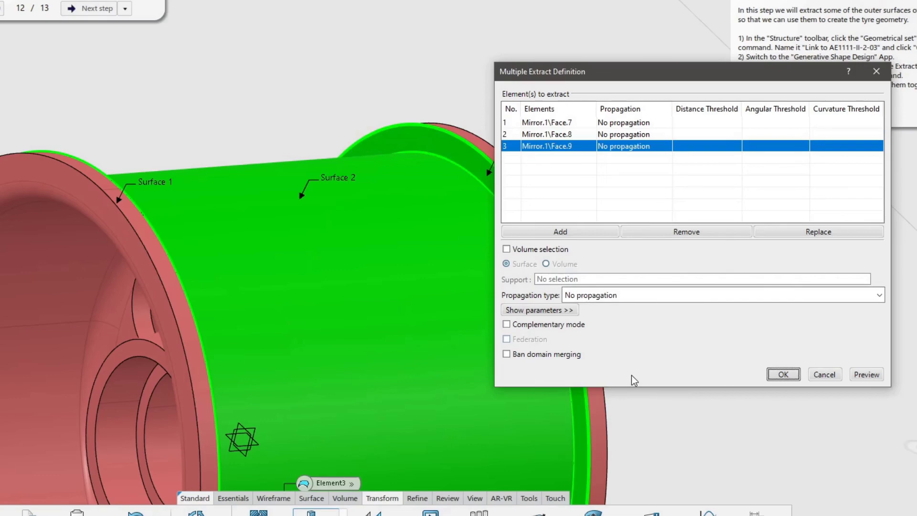
{"action": "left_click", "coordinate": [783, 375]}
{"action": "middle_click_drag", "start_coordinate": [661, 326], "coordinate": [600, 242]}
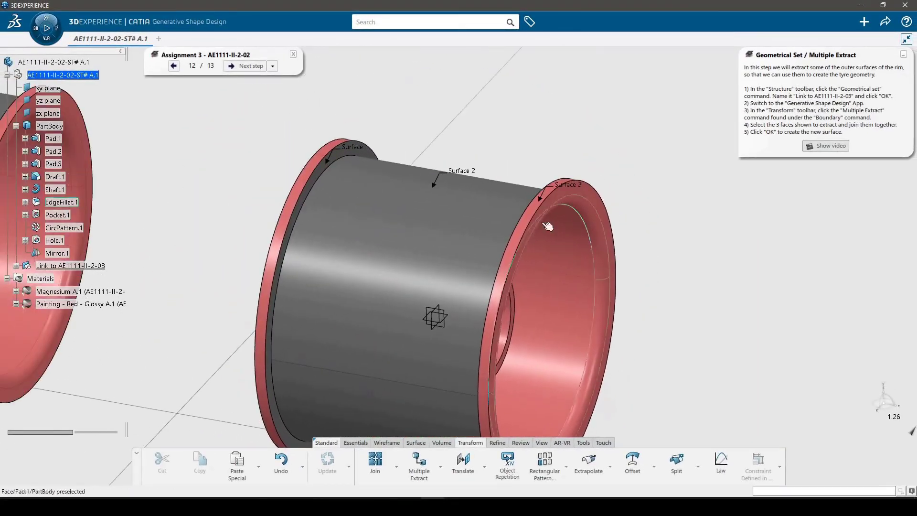